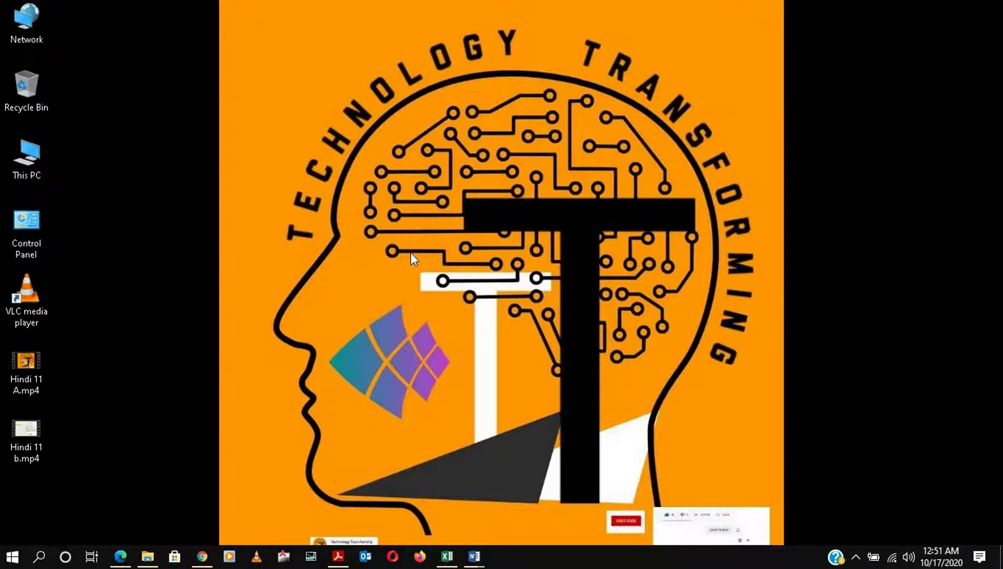
- Look through the Technology Transforming channel's uploaded videos in the browser, and switch to the Class 11 workbook in Excel
{"action": "left_click", "coordinate": [120, 558]}
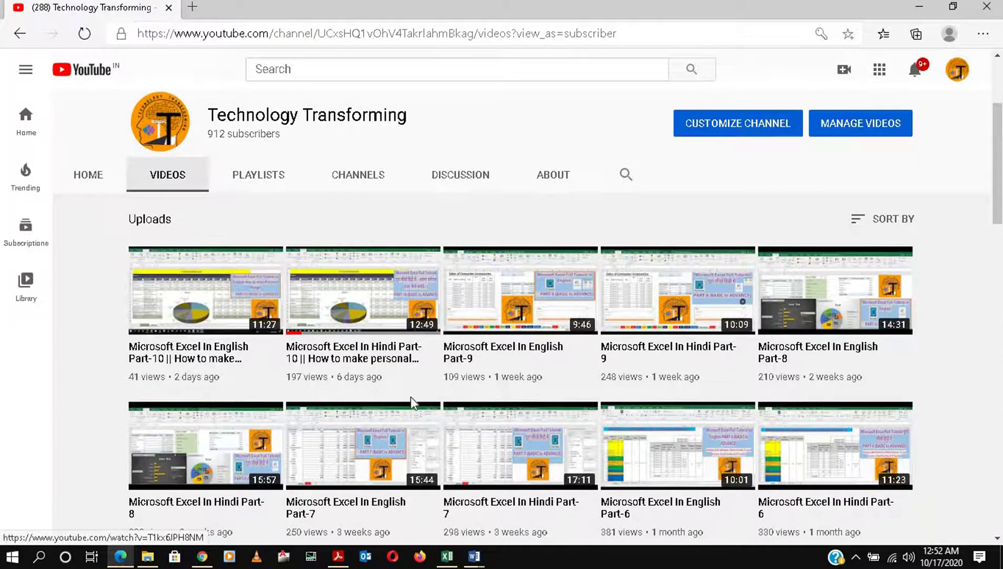
{"action": "scroll", "coordinate": [411, 397], "scroll_direction": "down", "scroll_amount": 4}
{"action": "scroll", "coordinate": [411, 396], "scroll_direction": "down", "scroll_amount": 3}
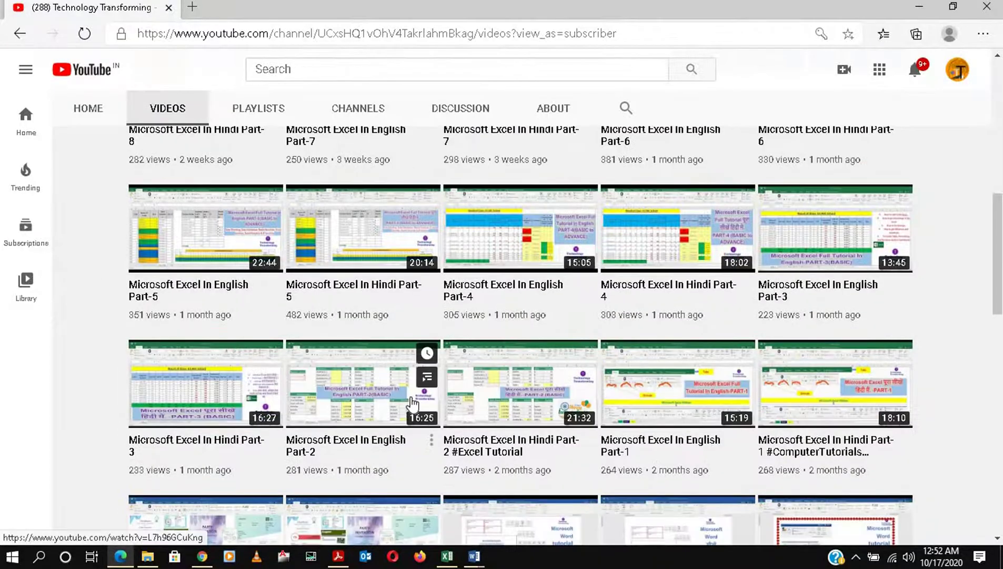
{"action": "scroll", "coordinate": [413, 404], "scroll_direction": "down", "scroll_amount": 10}
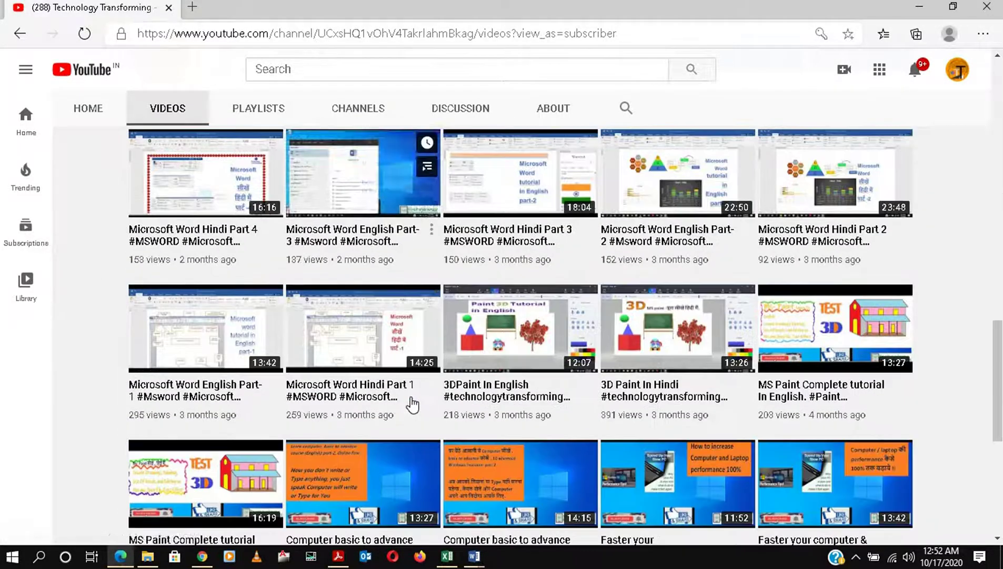
{"action": "scroll", "coordinate": [413, 403], "scroll_direction": "down", "scroll_amount": 4}
{"action": "scroll", "coordinate": [413, 404], "scroll_direction": "down", "scroll_amount": 3}
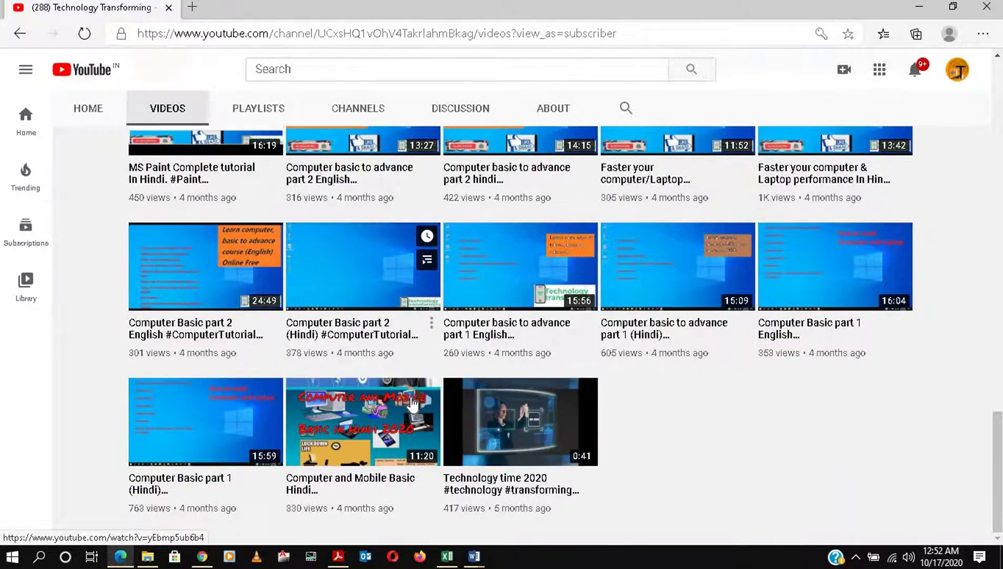
{"action": "scroll", "coordinate": [895, 464], "scroll_direction": "up", "scroll_amount": 3}
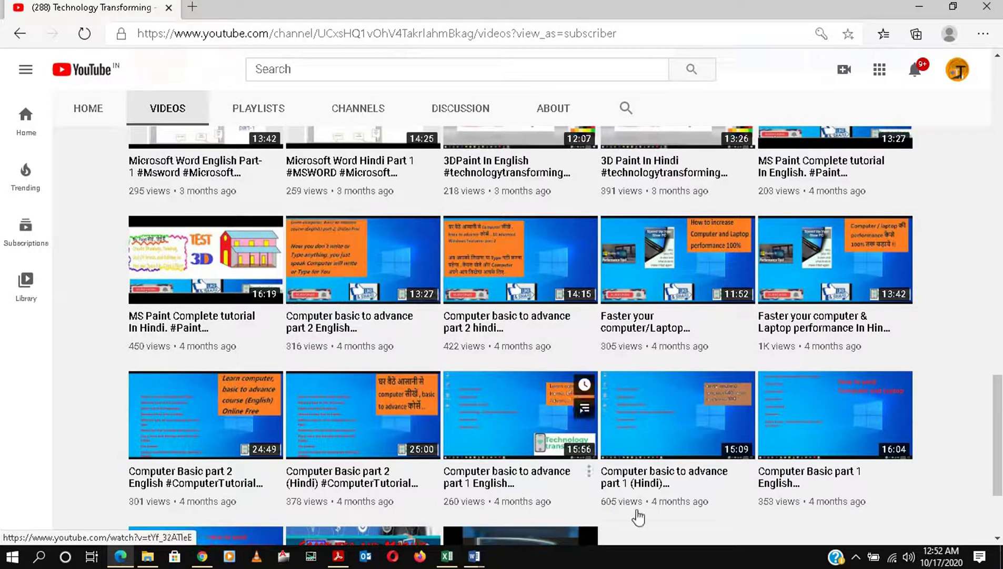
{"action": "scroll", "coordinate": [746, 537], "scroll_direction": "up", "scroll_amount": 1}
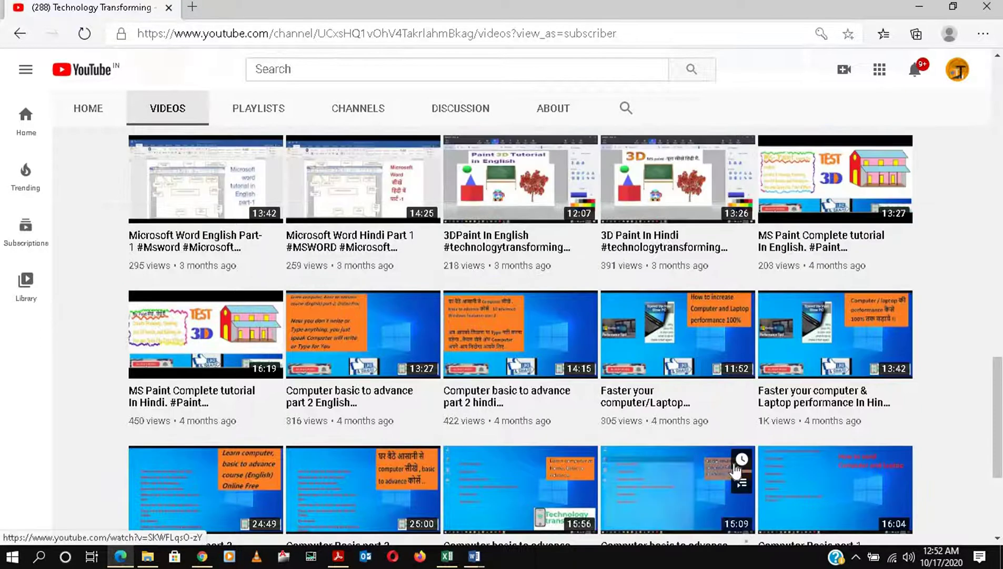
{"action": "scroll", "coordinate": [899, 447], "scroll_direction": "up", "scroll_amount": 1}
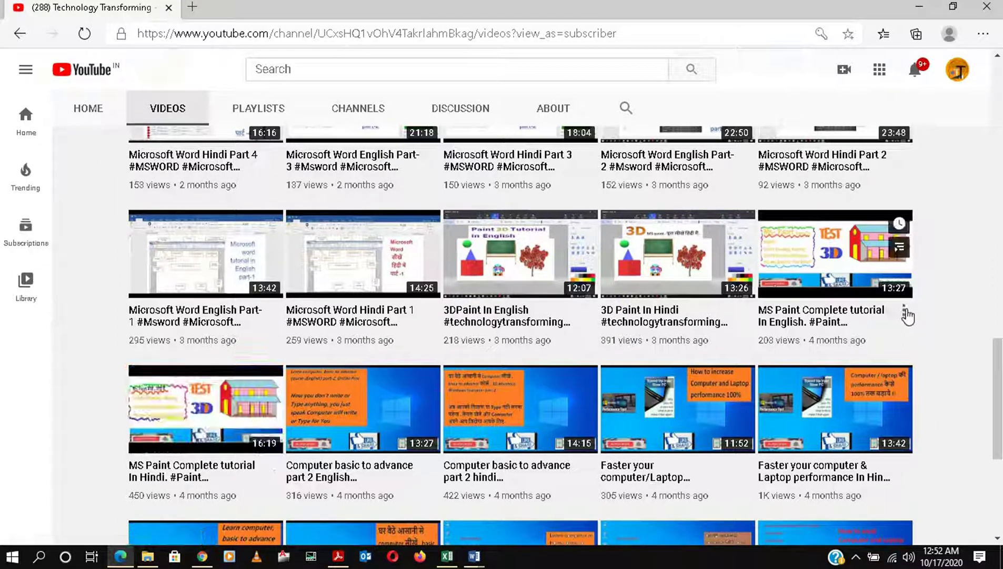
{"action": "scroll", "coordinate": [500, 303], "scroll_direction": "up", "scroll_amount": 1}
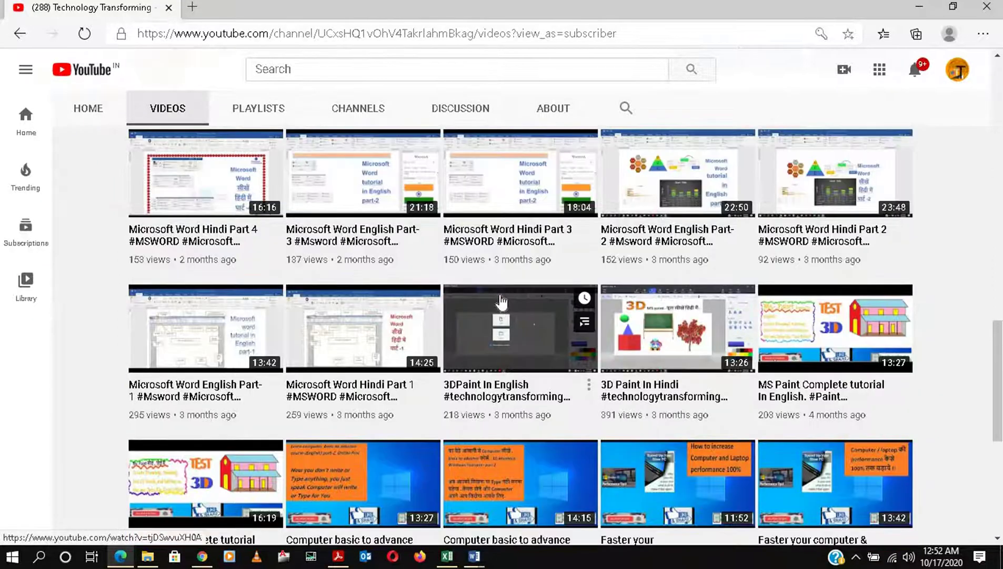
{"action": "scroll", "coordinate": [499, 303], "scroll_direction": "up", "scroll_amount": 4}
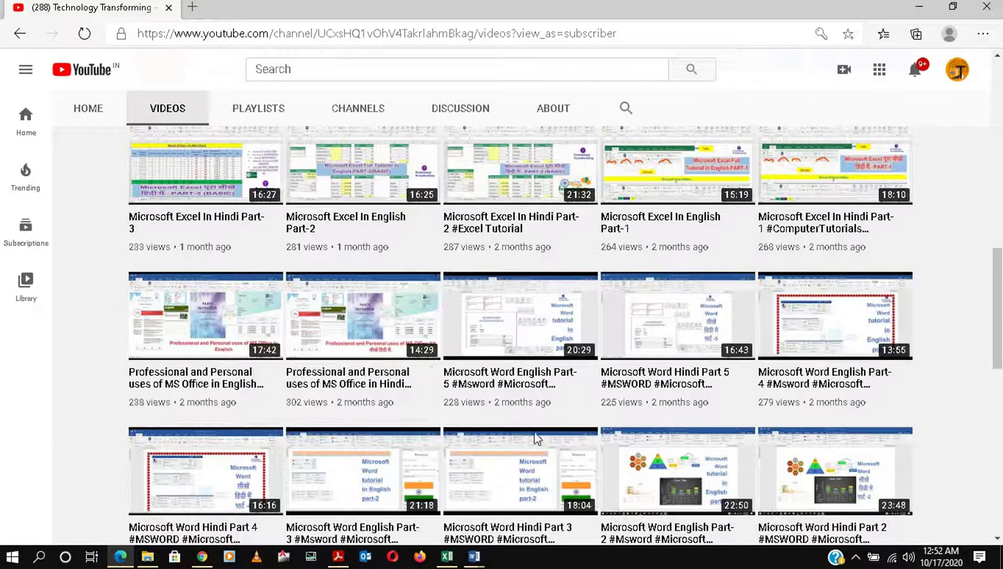
{"action": "scroll", "coordinate": [858, 459], "scroll_direction": "up", "scroll_amount": 3}
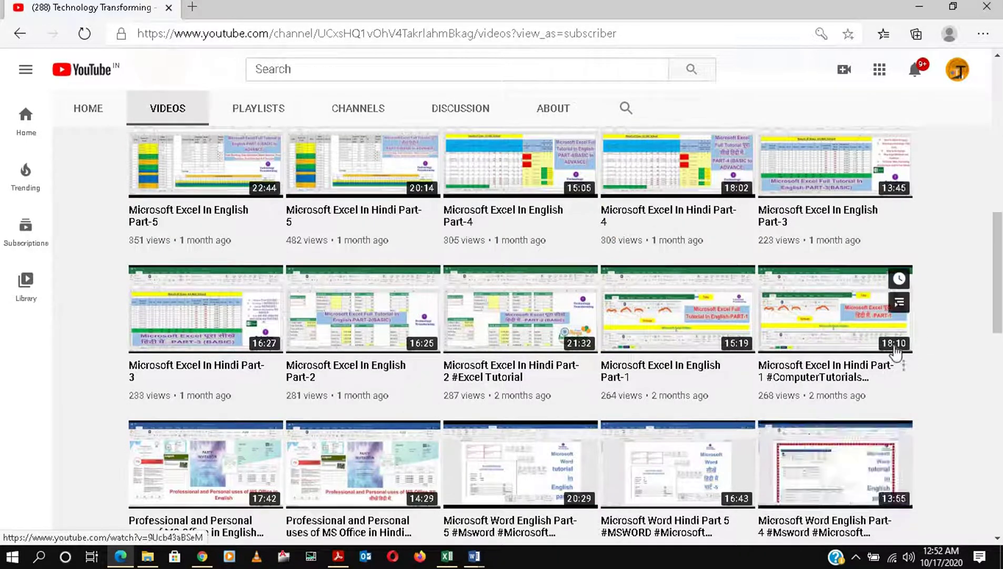
{"action": "scroll", "coordinate": [928, 342], "scroll_direction": "up", "scroll_amount": 1}
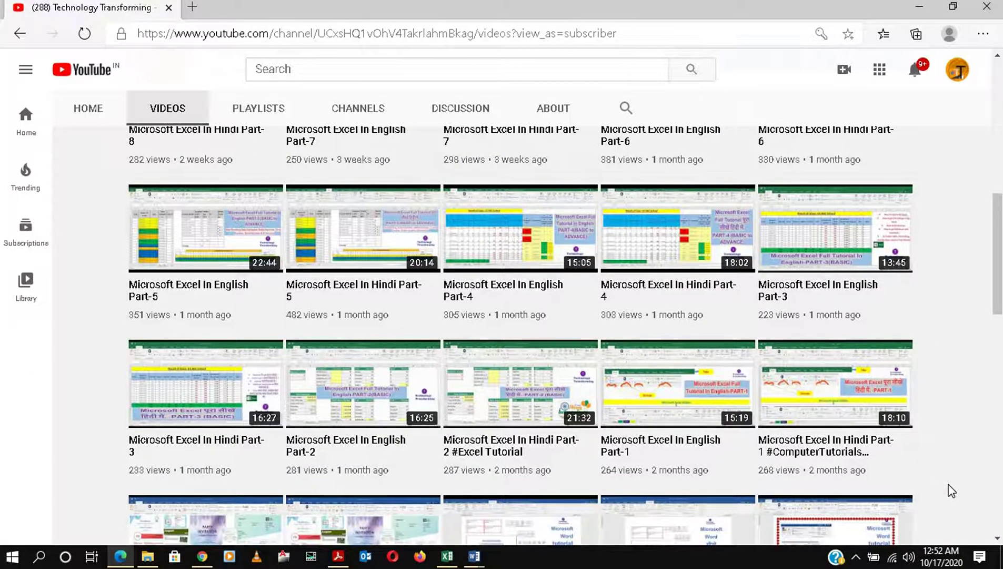
{"action": "scroll", "coordinate": [952, 489], "scroll_direction": "up", "scroll_amount": 1}
{"action": "scroll", "coordinate": [951, 491], "scroll_direction": "up", "scroll_amount": 2}
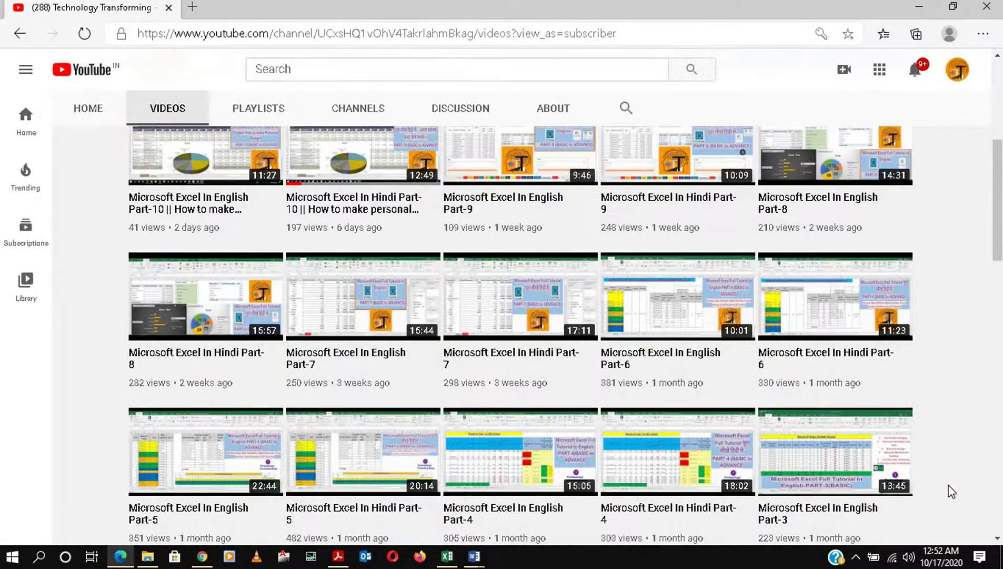
{"action": "scroll", "coordinate": [951, 491], "scroll_direction": "up", "scroll_amount": 1}
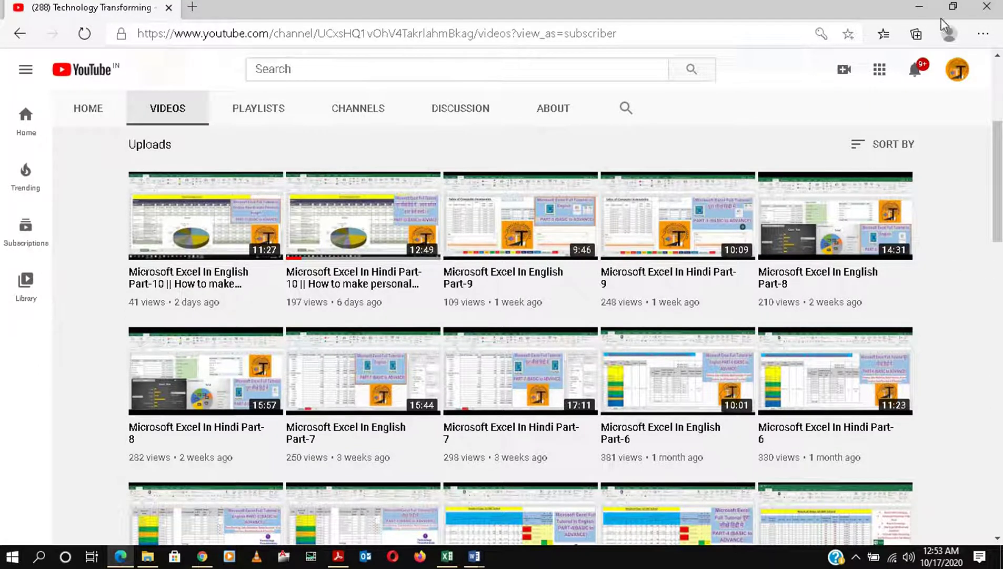
{"action": "left_click", "coordinate": [919, 6]}
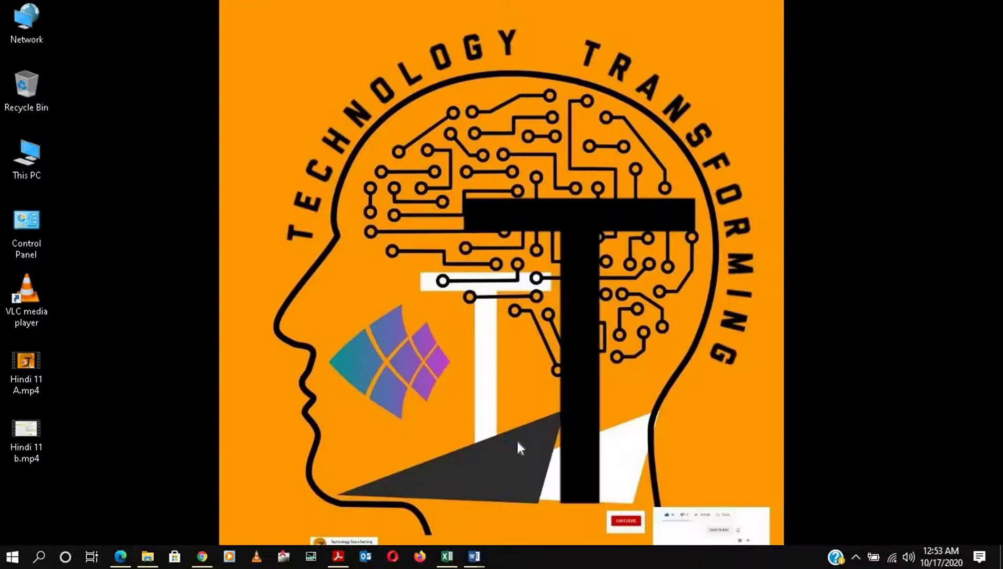
{"action": "left_click", "coordinate": [448, 557]}
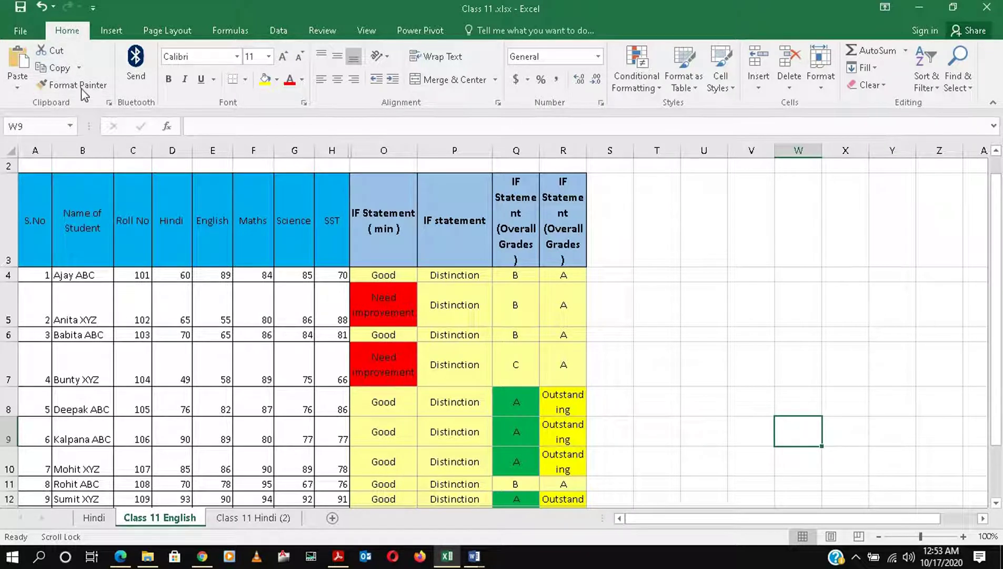
- Fill cells C4:H4 with yellow and set their font colour to red
{"action": "left_click", "coordinate": [142, 279]}
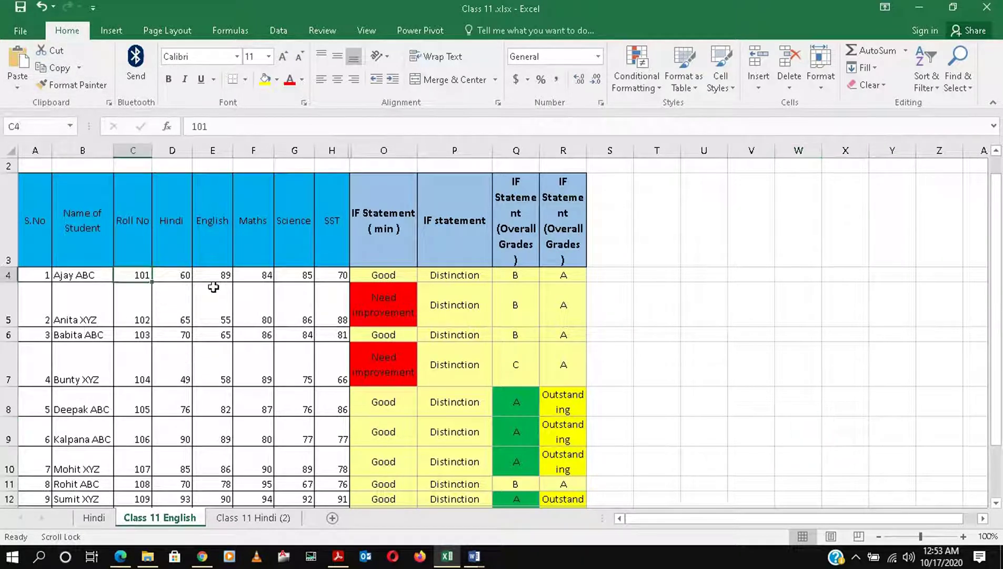
{"action": "left_click_drag", "start_coordinate": [214, 287], "coordinate": [329, 278]}
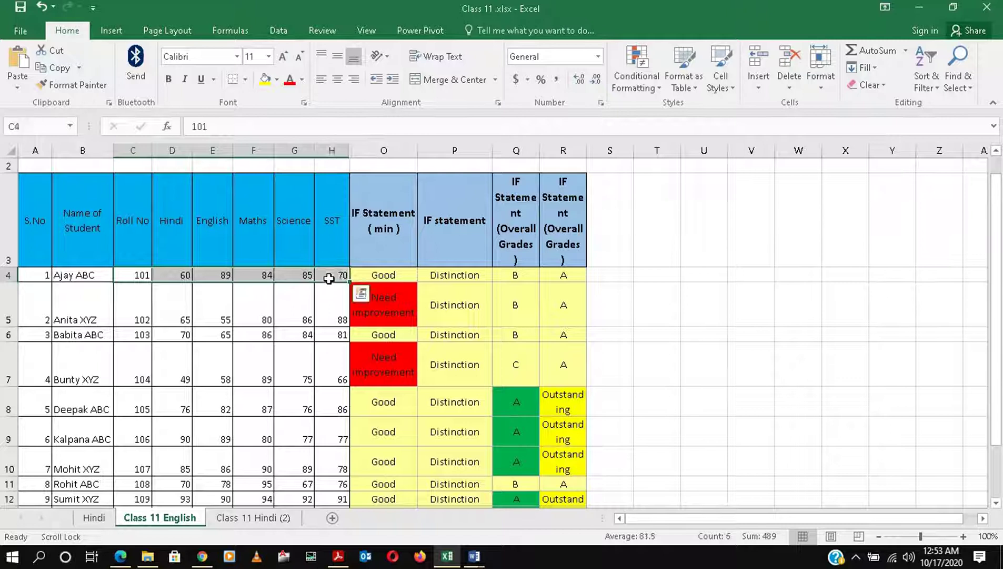
{"action": "left_click", "coordinate": [266, 80]}
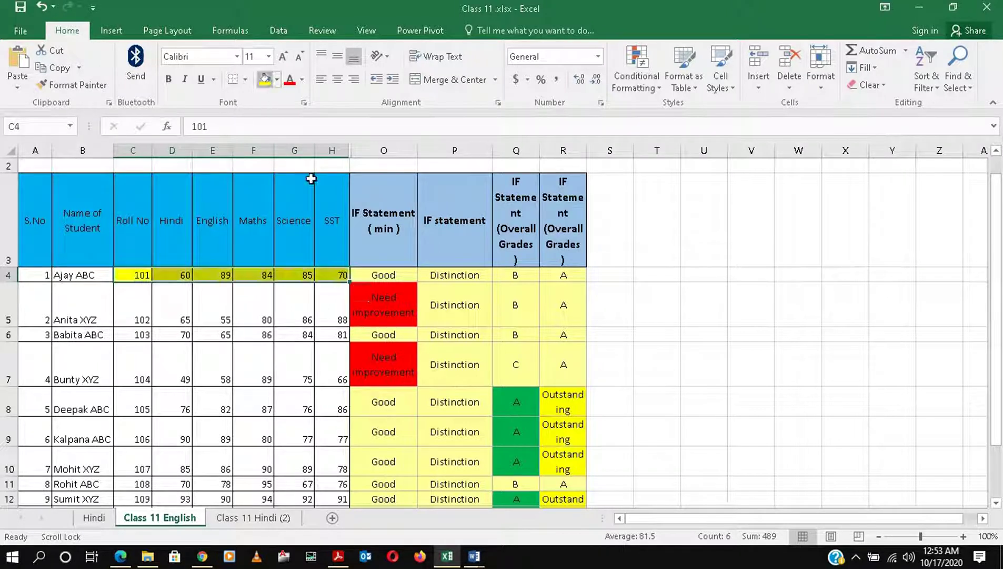
{"action": "left_click", "coordinate": [296, 84]}
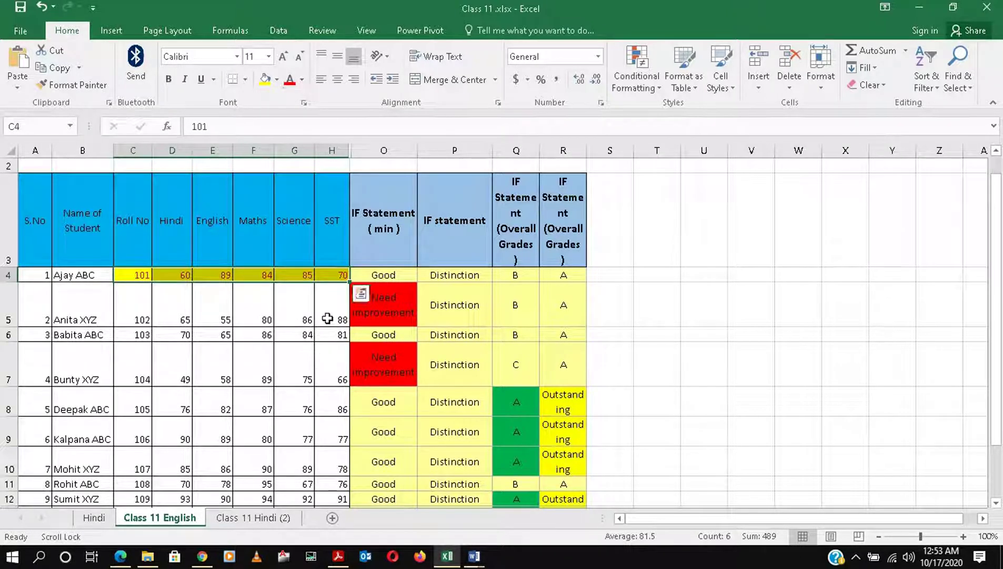
- Copy the formatting of C4:H4 onto cells C8:H8 with Format Painter
{"action": "left_click_drag", "start_coordinate": [141, 409], "coordinate": [326, 408]}
{"action": "mouse_move", "coordinate": [135, 271]}
{"action": "left_mouse_down"}
{"action": "mouse_move", "coordinate": [247, 291]}
{"action": "mouse_move", "coordinate": [325, 277]}
{"action": "left_mouse_up"}
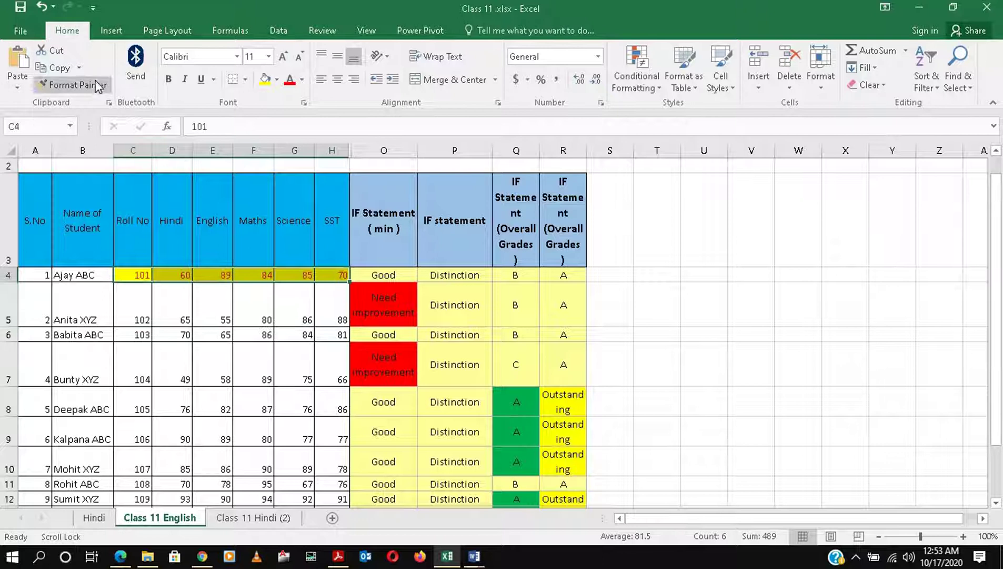
{"action": "left_click", "coordinate": [72, 85]}
{"action": "left_click_drag", "start_coordinate": [145, 406], "coordinate": [331, 405]}
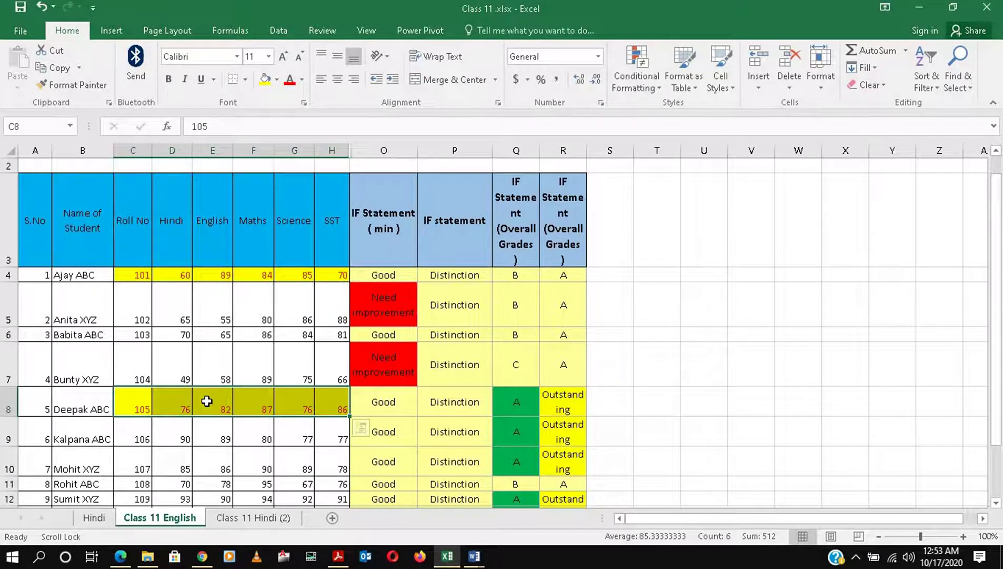
- Undo the copied formatting in C8:H8 and the red font and yellow fill in C4:H4
{"action": "key", "text": "ctrl+z"}
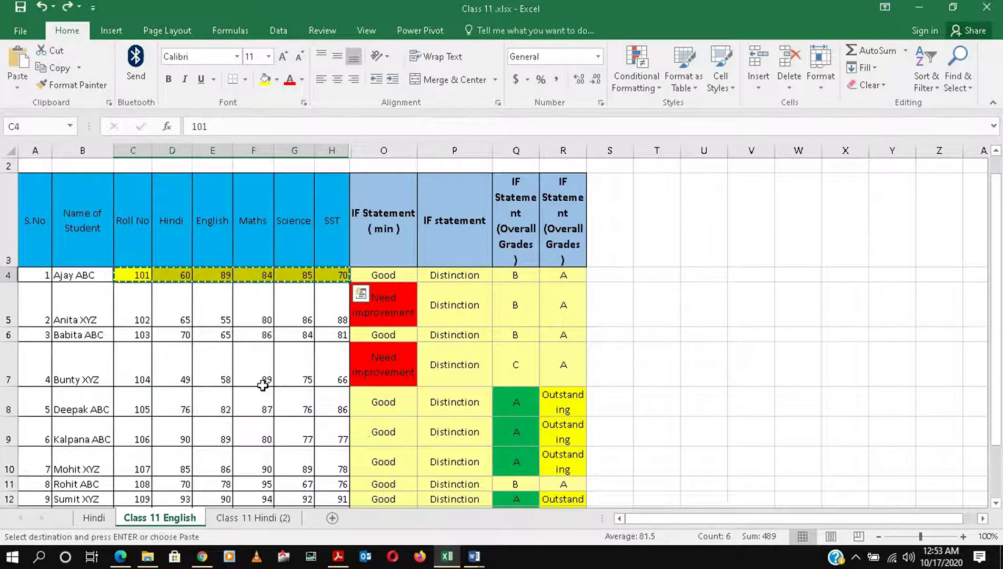
{"action": "left_click", "coordinate": [262, 368]}
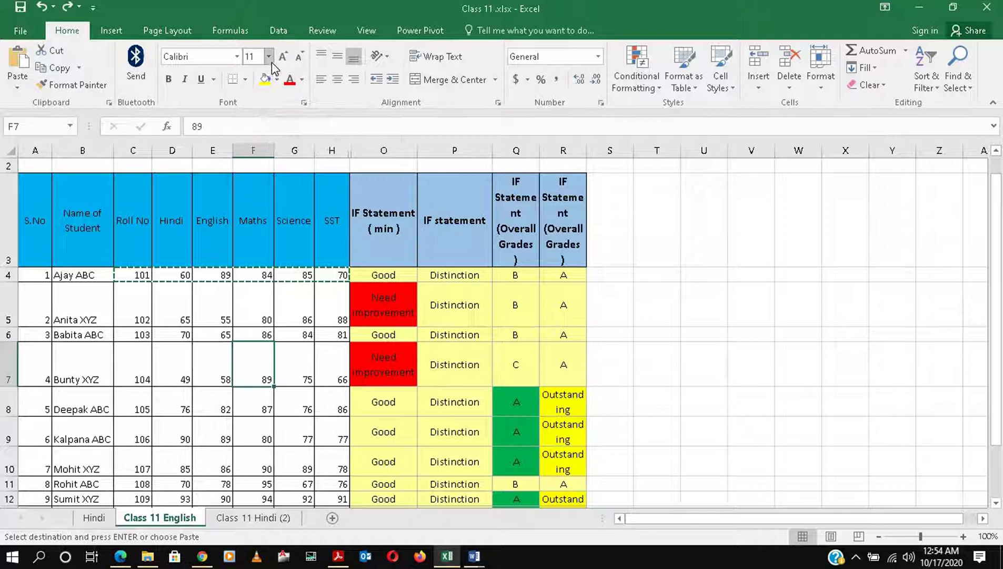
- Increase the font size of grade cell Q8 in increments up to 26
{"action": "left_click", "coordinate": [516, 405]}
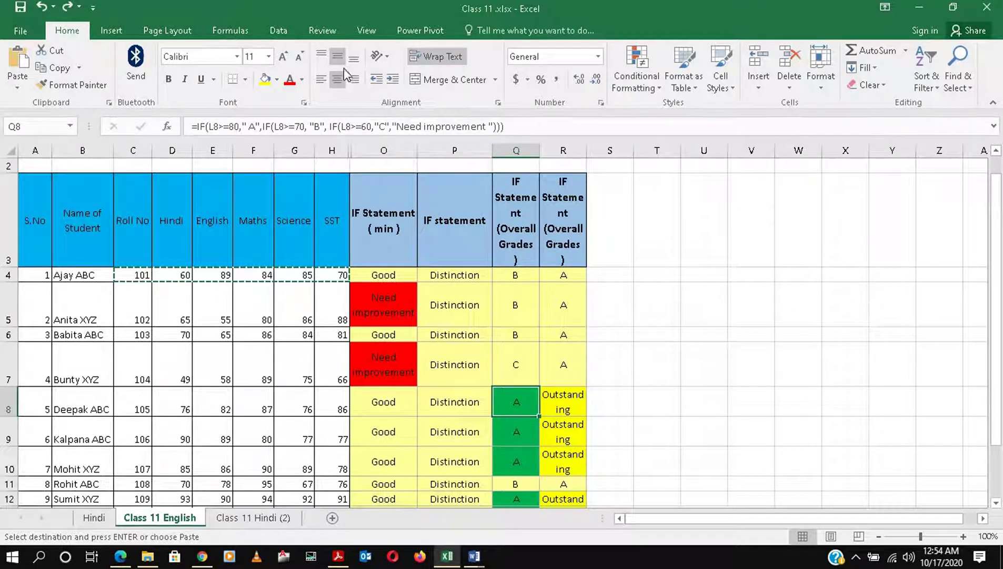
{"action": "left_click", "coordinate": [284, 57]}
{"action": "left_click", "coordinate": [284, 56]}
{"action": "left_click", "coordinate": [285, 56]}
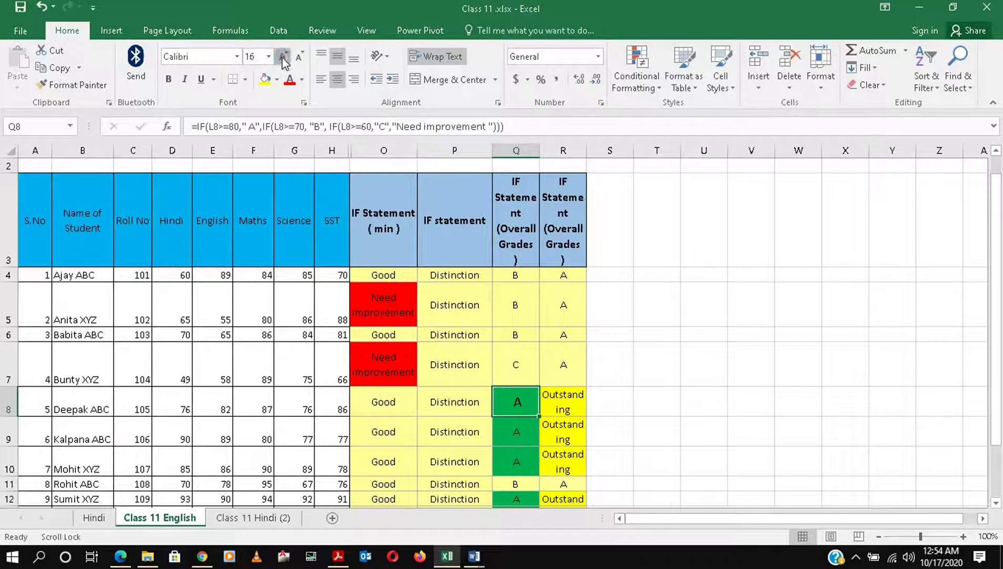
{"action": "left_click", "coordinate": [284, 57]}
{"action": "left_click", "coordinate": [284, 57]}
{"action": "left_click", "coordinate": [284, 57]}
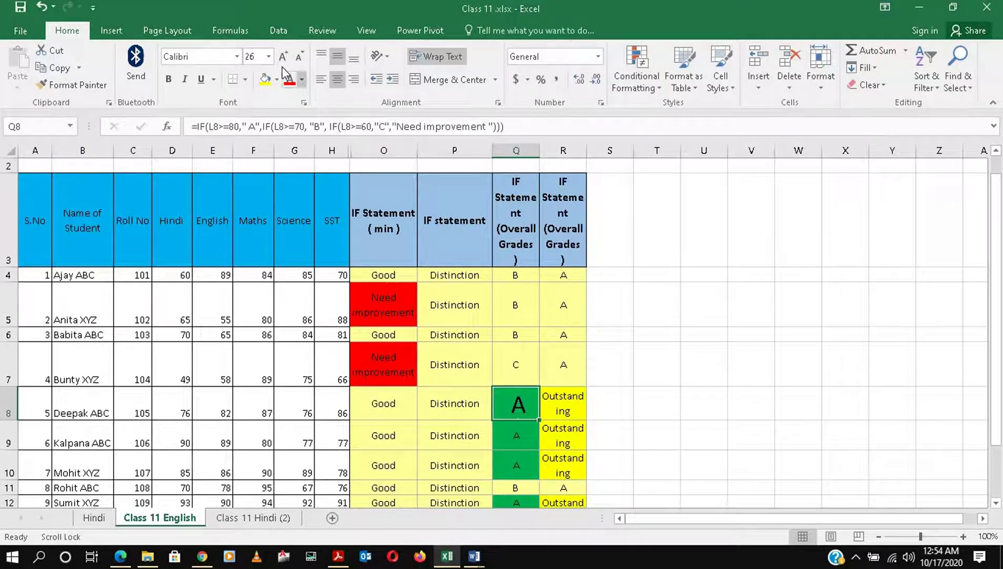
- Decrease the font size of grade cell Q8 in increments down to 11
{"action": "left_click", "coordinate": [299, 57]}
{"action": "left_click", "coordinate": [299, 57]}
{"action": "left_click", "coordinate": [299, 57]}
{"action": "left_click", "coordinate": [299, 57]}
{"action": "left_click", "coordinate": [300, 57]}
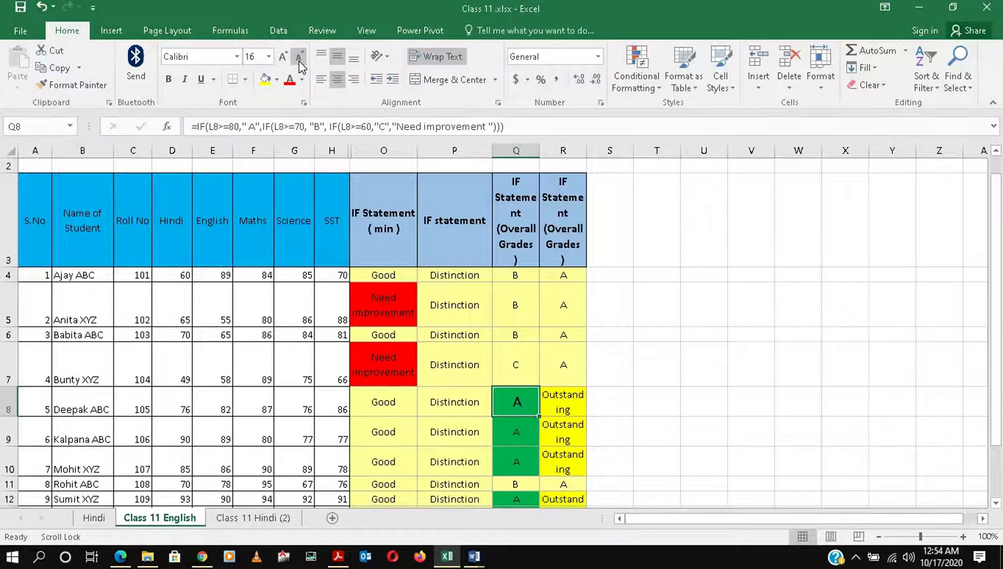
{"action": "left_click", "coordinate": [299, 59]}
{"action": "left_click", "coordinate": [299, 57]}
- Copy the formatting of grade cell Q9 onto cell Q8 with Format Painter
{"action": "left_click", "coordinate": [530, 439]}
{"action": "left_click", "coordinate": [73, 84]}
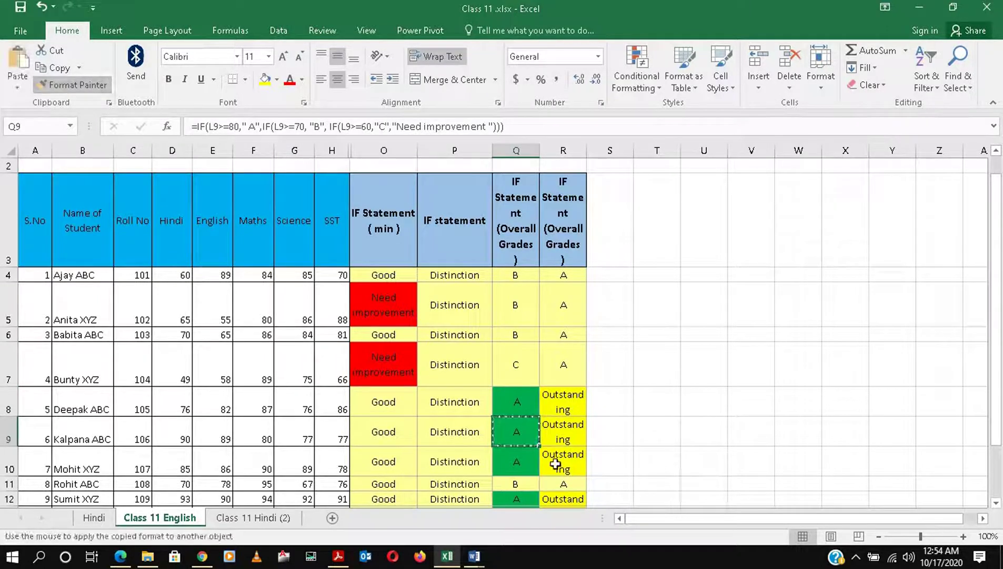
{"action": "key", "text": "Up"}
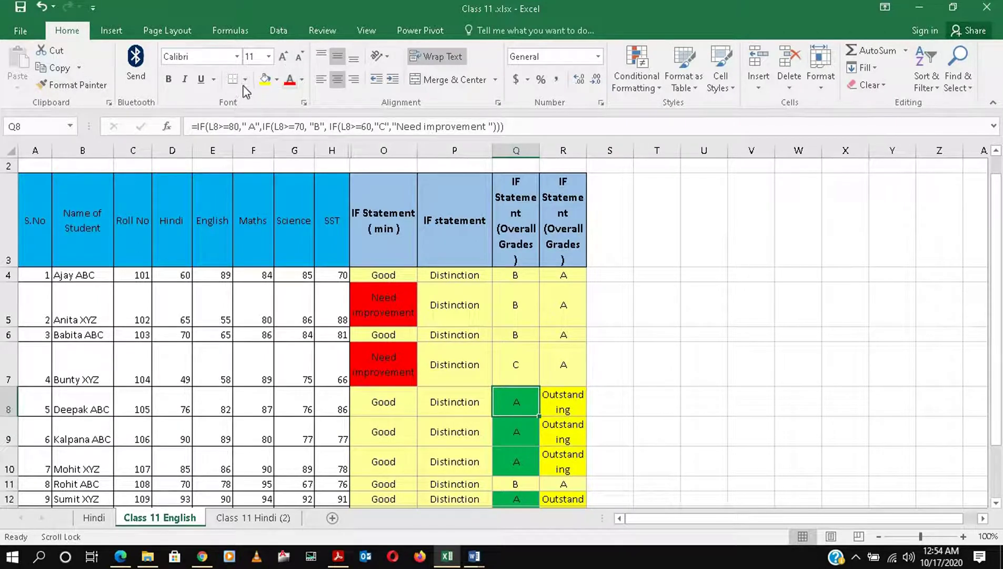
- Add a bottom border to the empty cell T5, outside the marks table
{"action": "left_click", "coordinate": [702, 347]}
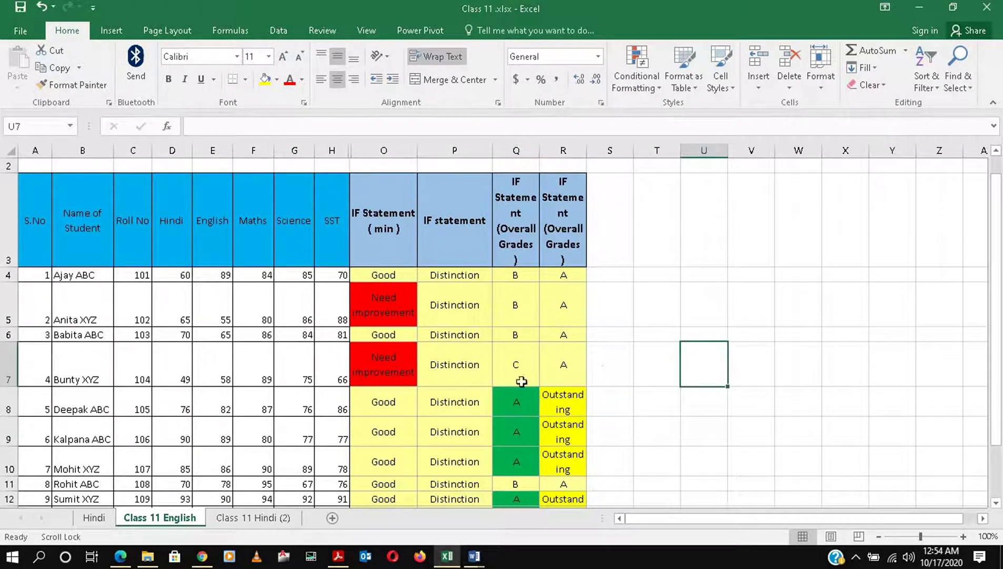
{"action": "left_click", "coordinate": [654, 313]}
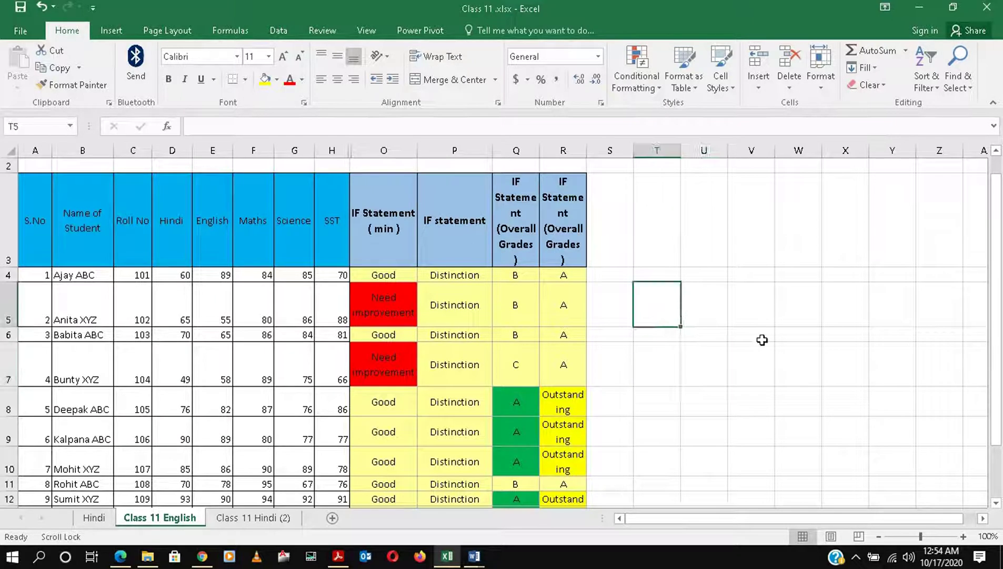
{"action": "left_click", "coordinate": [246, 80]}
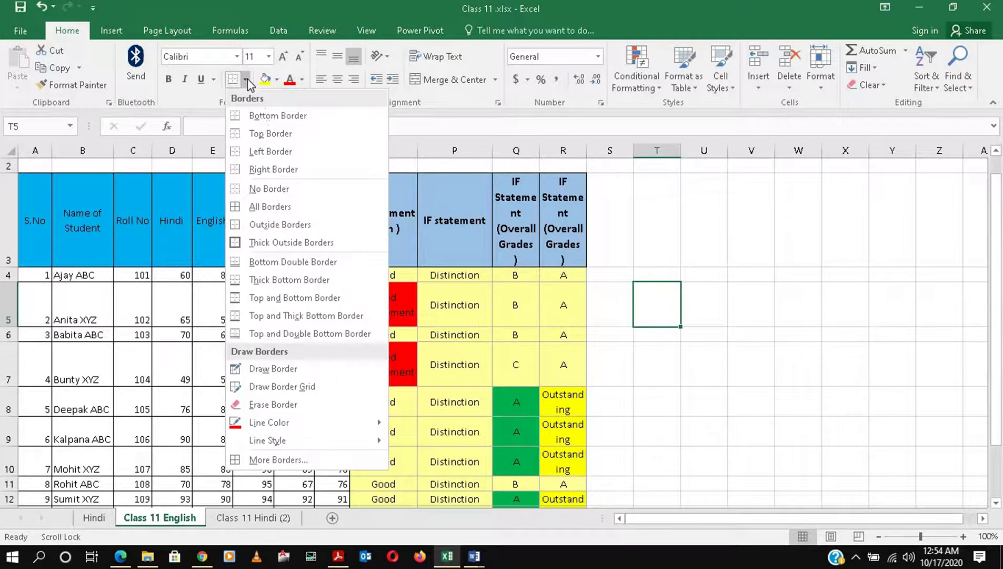
{"action": "left_click", "coordinate": [266, 118]}
{"action": "left_click", "coordinate": [674, 371]}
{"action": "left_click", "coordinate": [650, 313]}
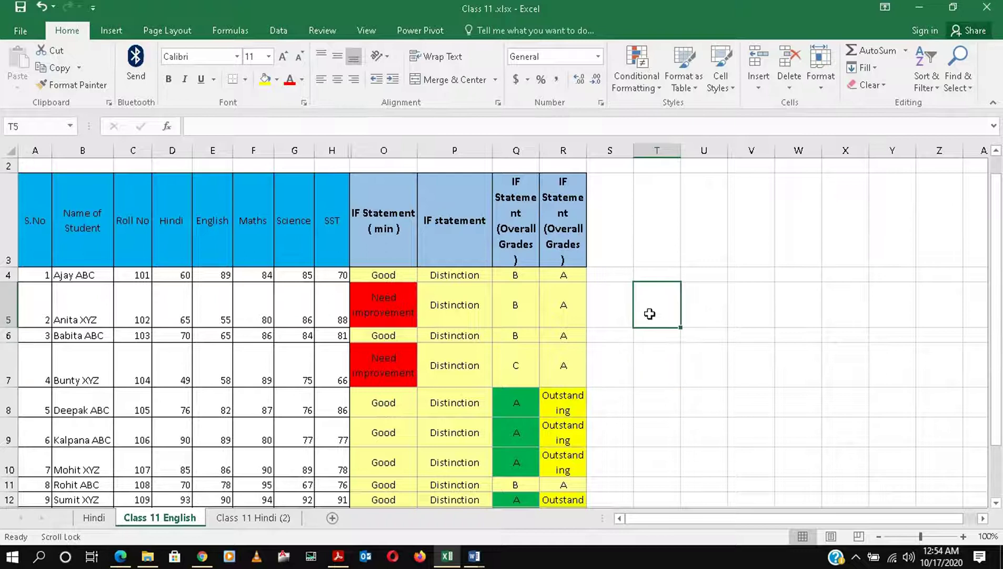
- Redraw the bottom border of cell T5 with a thin solid line style
{"action": "left_click", "coordinate": [245, 79]}
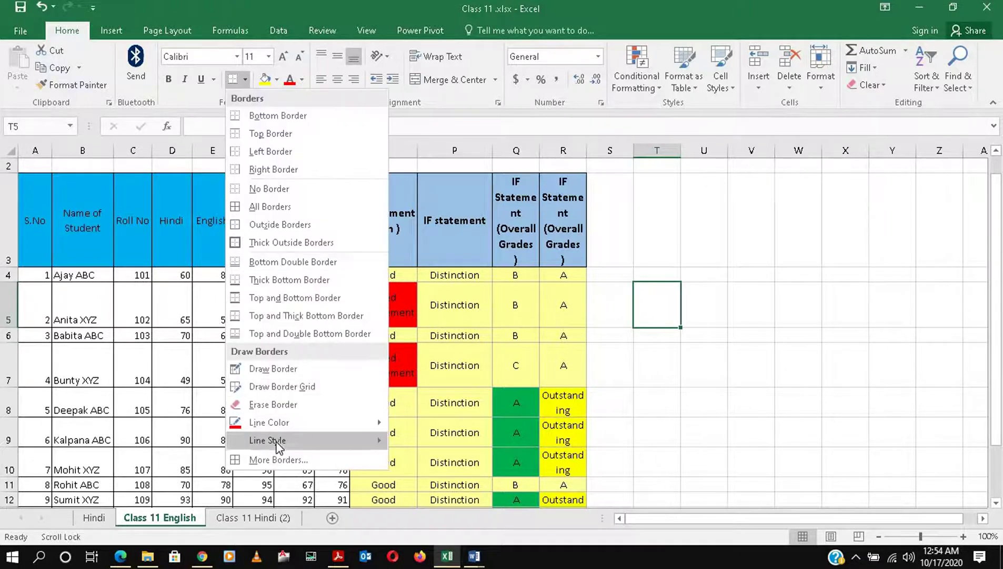
{"action": "mouse_move", "coordinate": [287, 446]}
{"action": "left_click", "coordinate": [442, 300]}
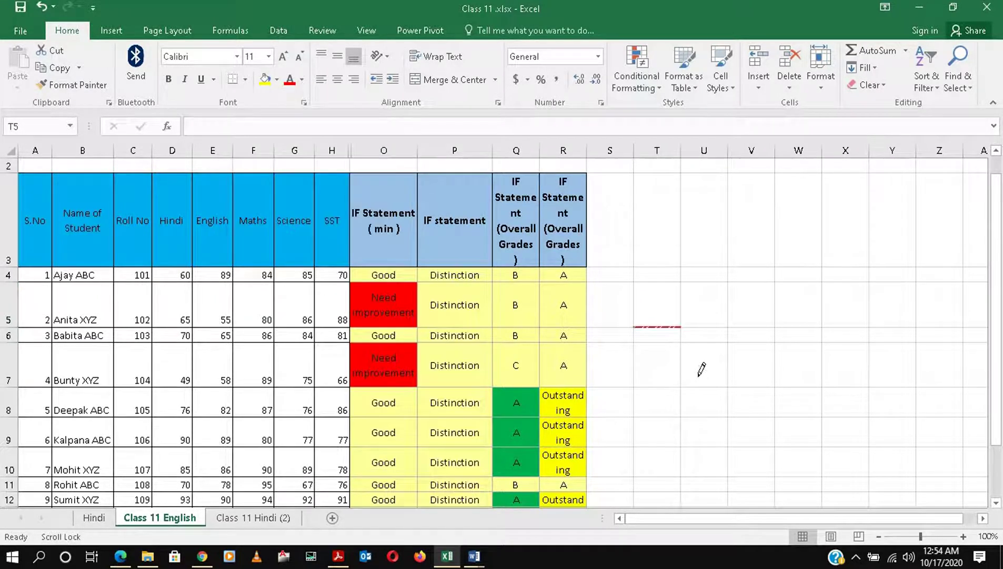
{"action": "left_click", "coordinate": [653, 326]}
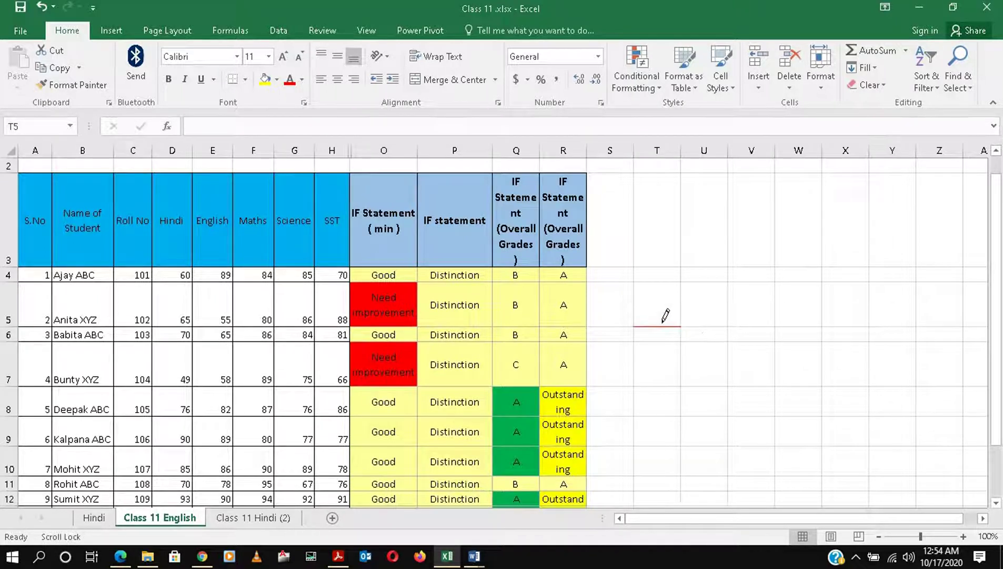
- Redraw the bottom border of cell T5 in the Automatic (black) line color
{"action": "left_click", "coordinate": [245, 79]}
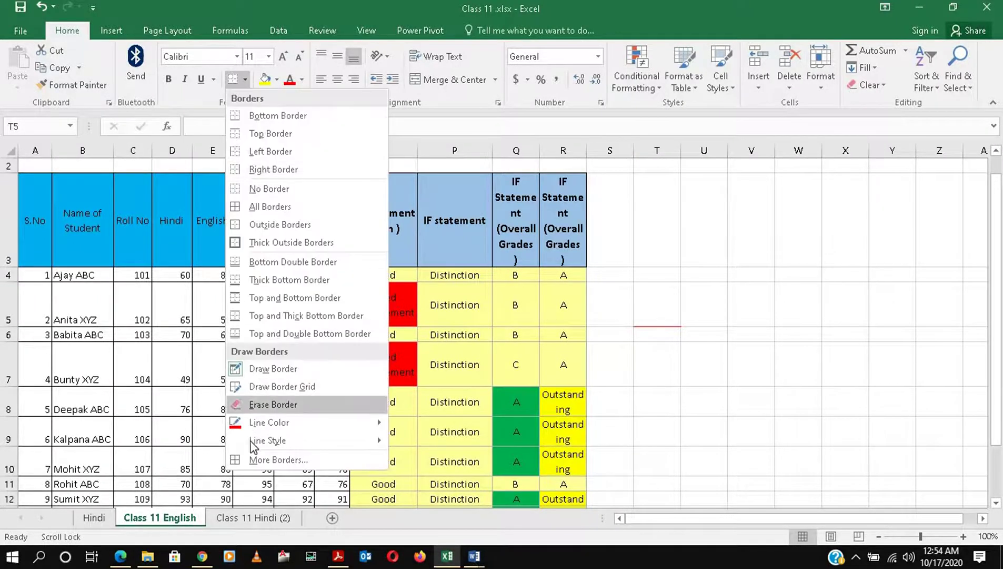
{"action": "mouse_move", "coordinate": [254, 445]}
{"action": "mouse_move", "coordinate": [297, 424]}
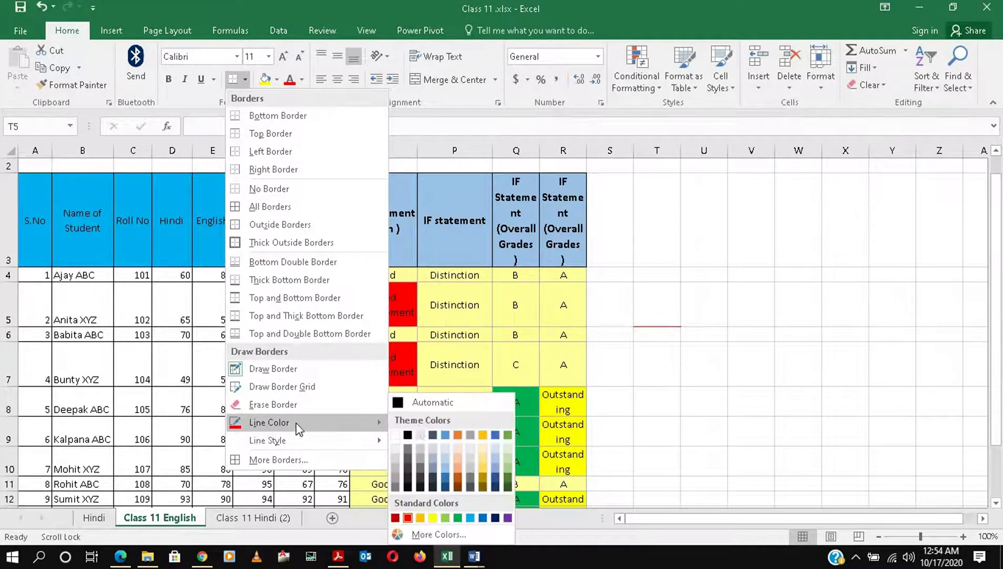
{"action": "left_click", "coordinate": [410, 403]}
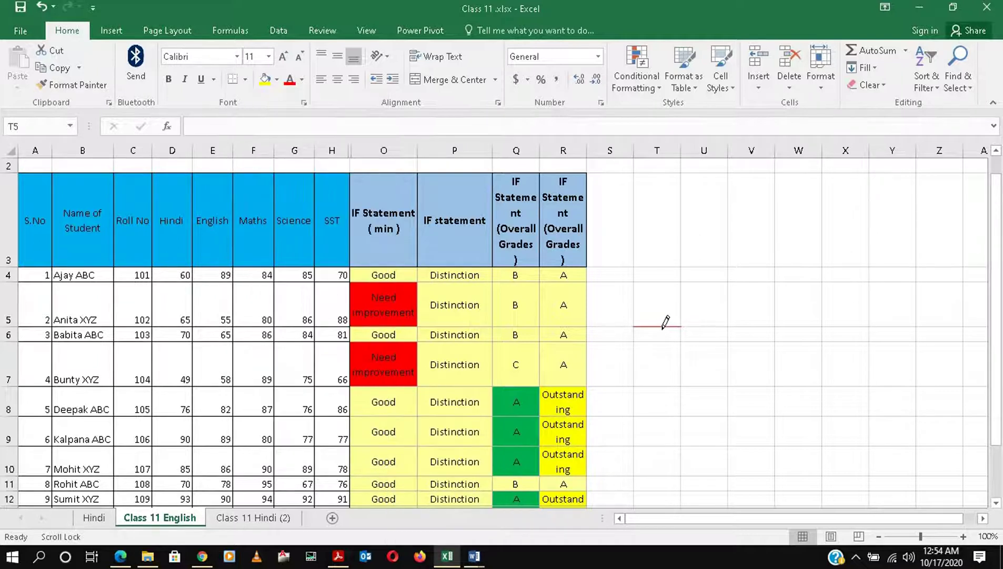
{"action": "left_click_drag", "start_coordinate": [670, 330], "coordinate": [681, 330]}
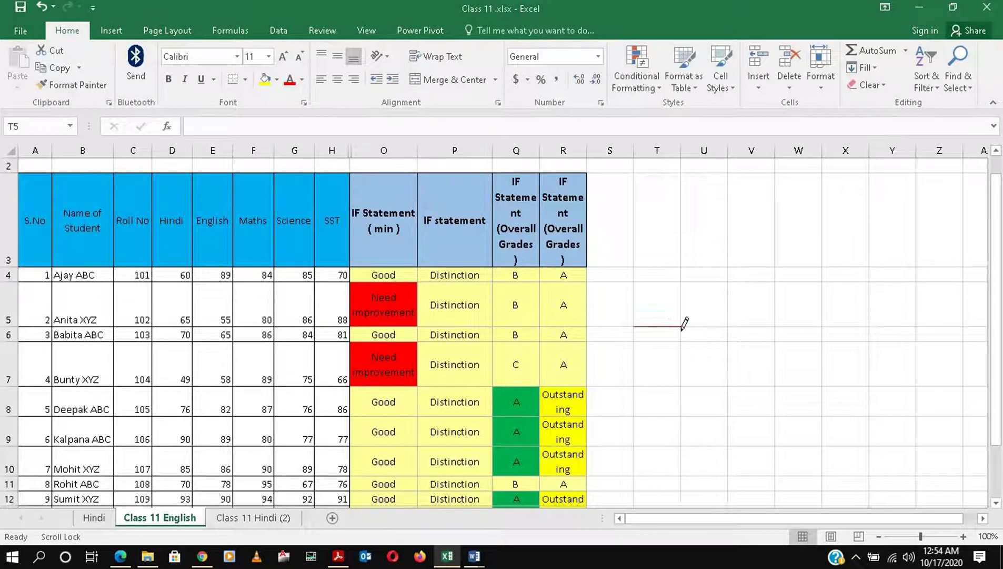
- Add a top border to the empty cell T5
{"action": "left_click", "coordinate": [246, 79]}
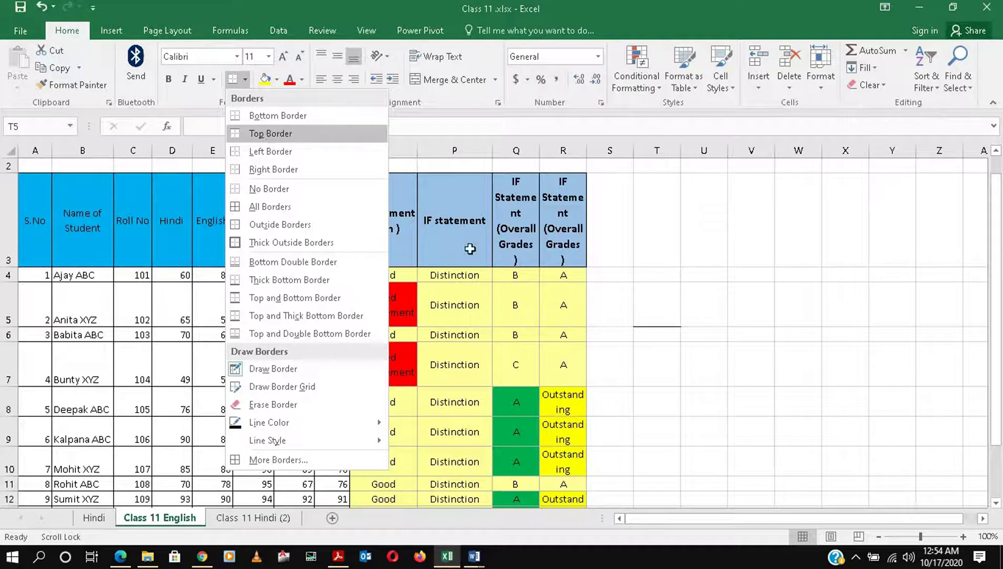
{"action": "left_click", "coordinate": [269, 135]}
{"action": "left_click", "coordinate": [698, 319]}
{"action": "left_click", "coordinate": [667, 306]}
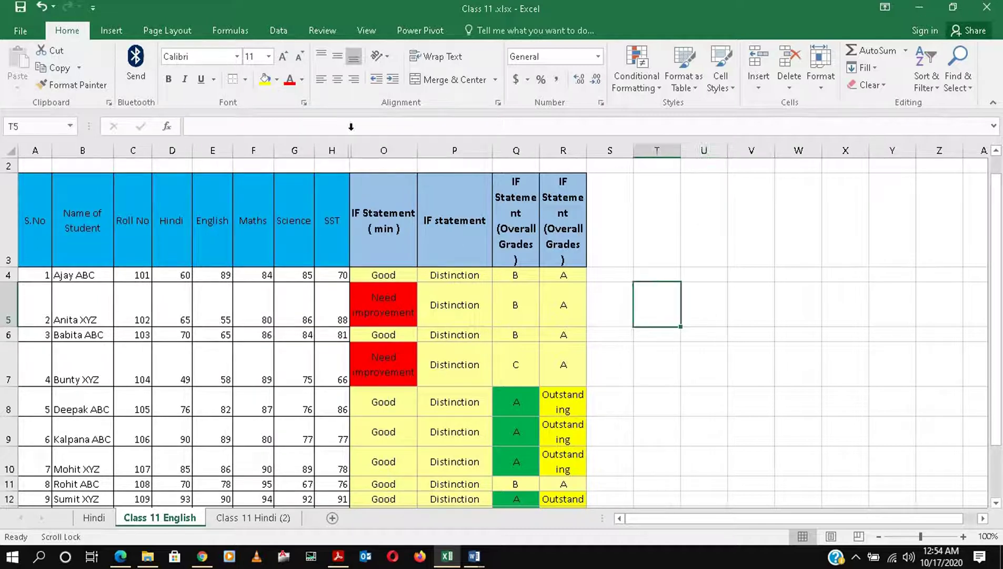
- Add left and right borders to cell T5
{"action": "left_click", "coordinate": [245, 79]}
{"action": "left_click", "coordinate": [252, 158]}
{"action": "left_click", "coordinate": [246, 79]}
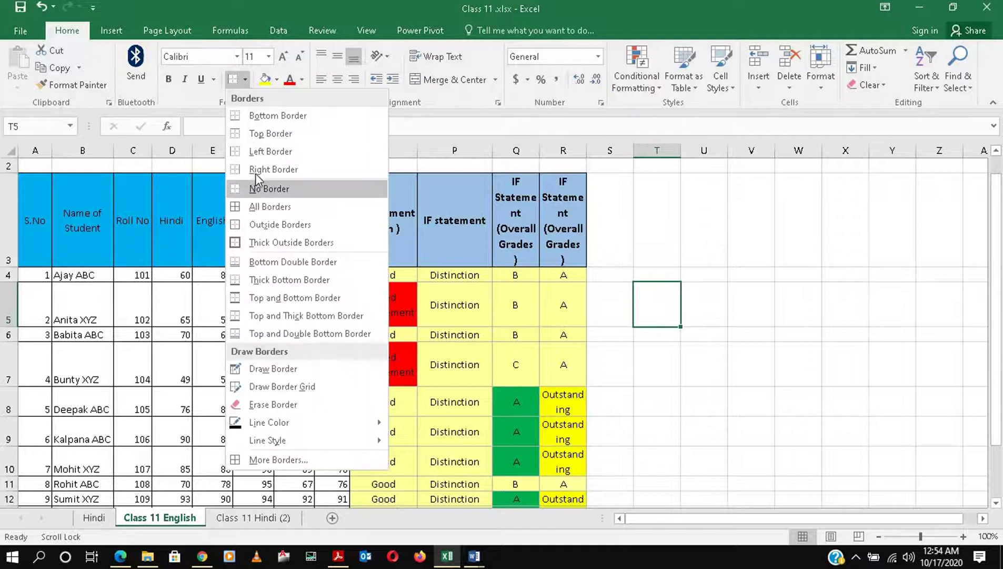
{"action": "left_click", "coordinate": [725, 331]}
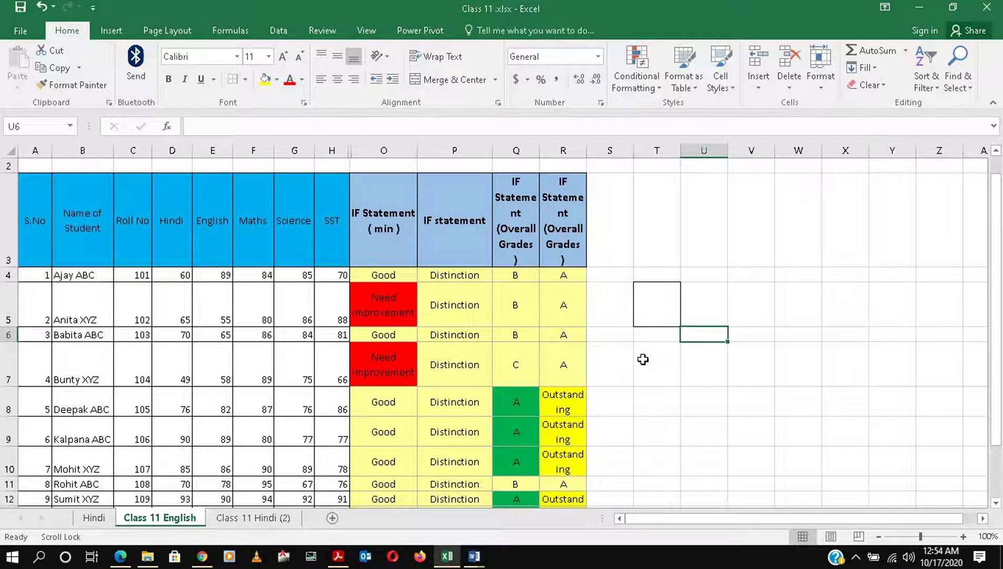
- Apply All Borders to the empty cell U5
{"action": "left_click", "coordinate": [717, 310]}
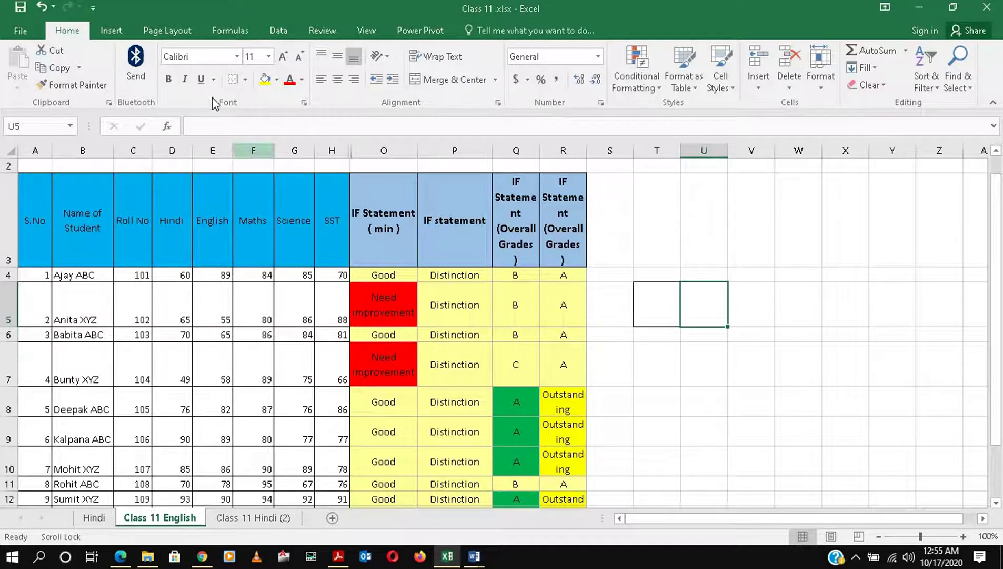
{"action": "left_click", "coordinate": [246, 79]}
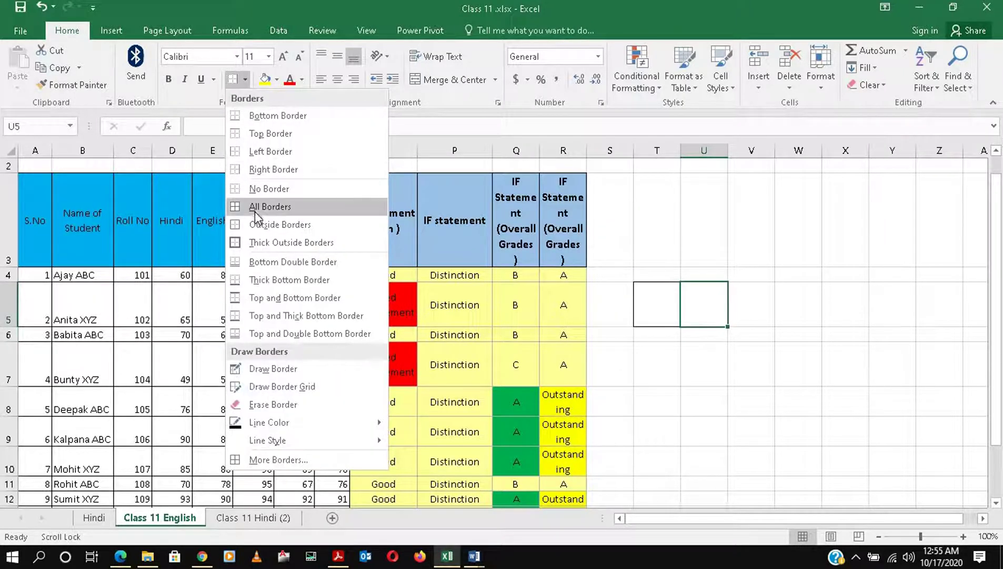
{"action": "left_click", "coordinate": [257, 211]}
{"action": "left_click", "coordinate": [725, 358]}
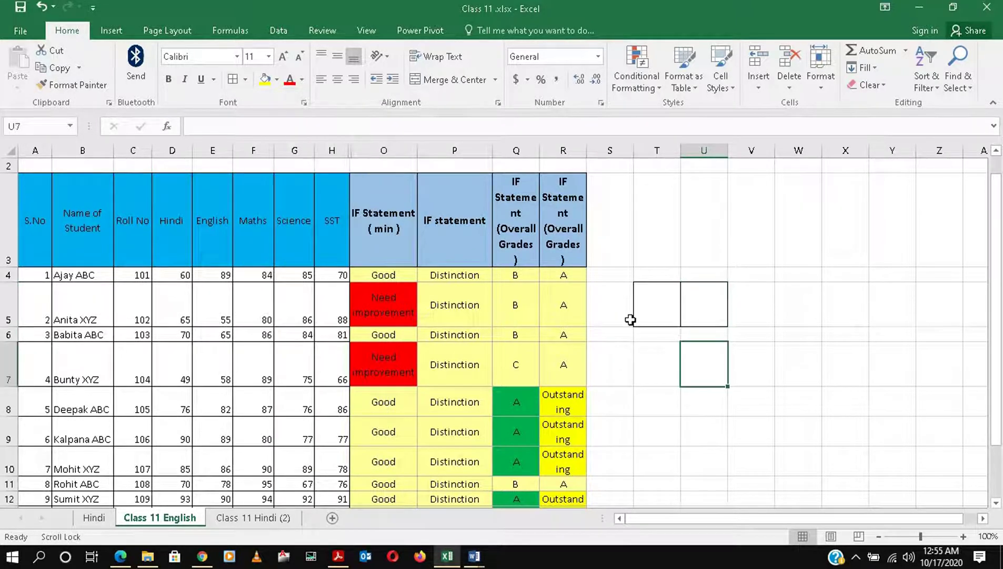
- Apply All Borders and Outside Borders to the empty range T4:U5
{"action": "left_click", "coordinate": [245, 79]}
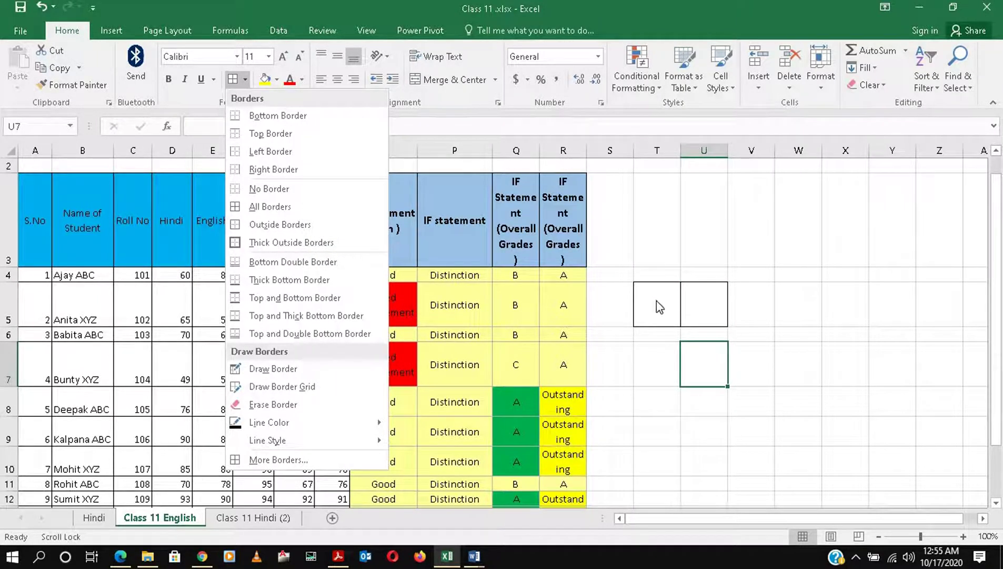
{"action": "left_click", "coordinate": [653, 277]}
{"action": "left_click_drag", "start_coordinate": [658, 280], "coordinate": [703, 308]}
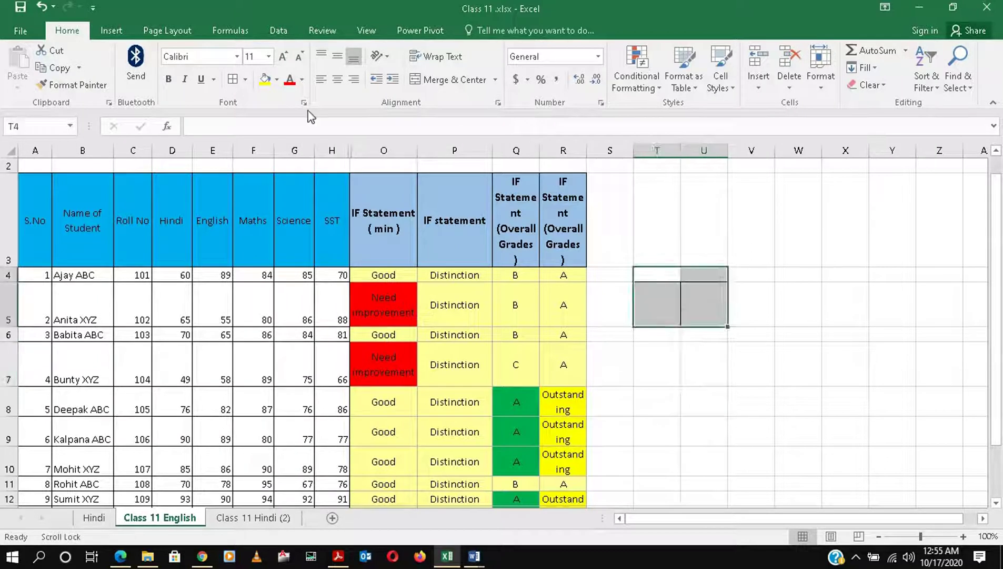
{"action": "left_click", "coordinate": [232, 80]}
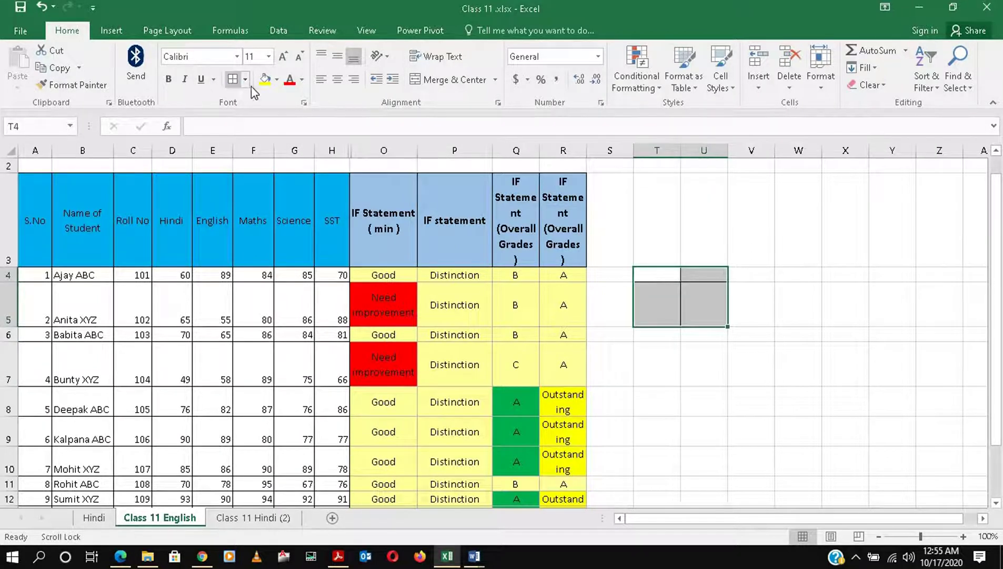
{"action": "left_click", "coordinate": [245, 79]}
{"action": "left_click", "coordinate": [272, 225]}
{"action": "left_click", "coordinate": [705, 350]}
- Apply Thick Outside Borders to the range T4:U5
{"action": "left_click", "coordinate": [658, 274]}
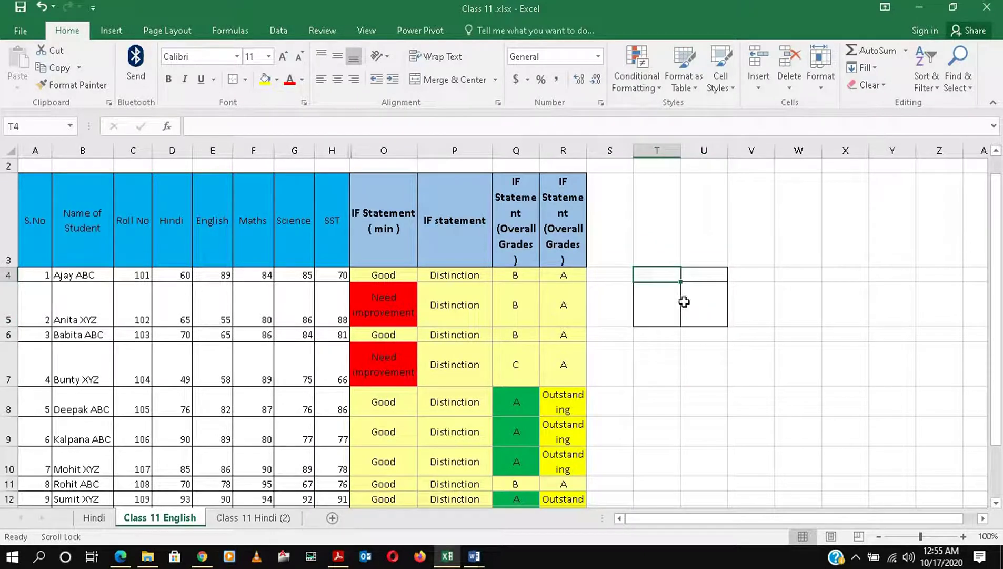
{"action": "left_click_drag", "start_coordinate": [658, 275], "coordinate": [684, 302]}
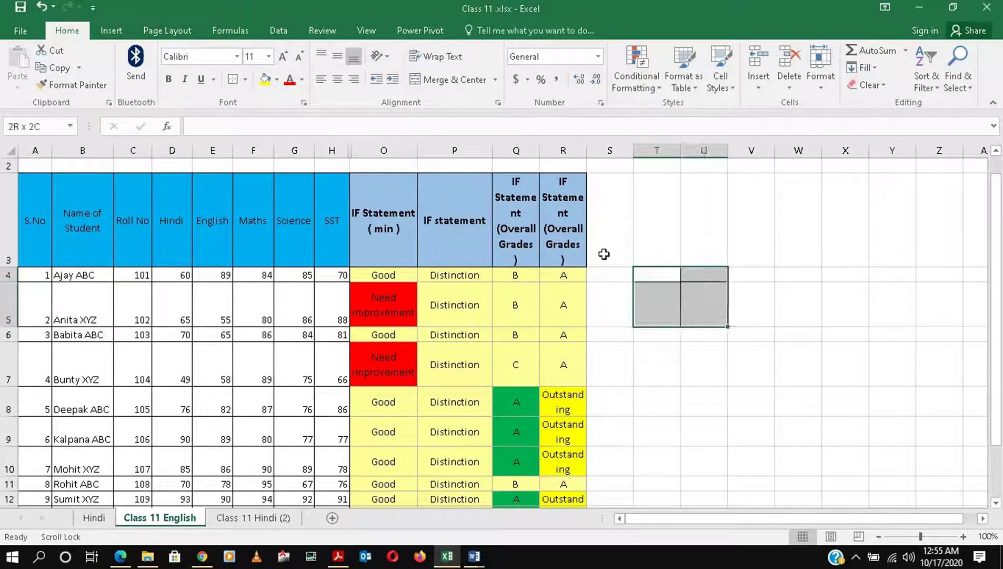
{"action": "left_click", "coordinate": [246, 80]}
{"action": "left_click", "coordinate": [276, 245]}
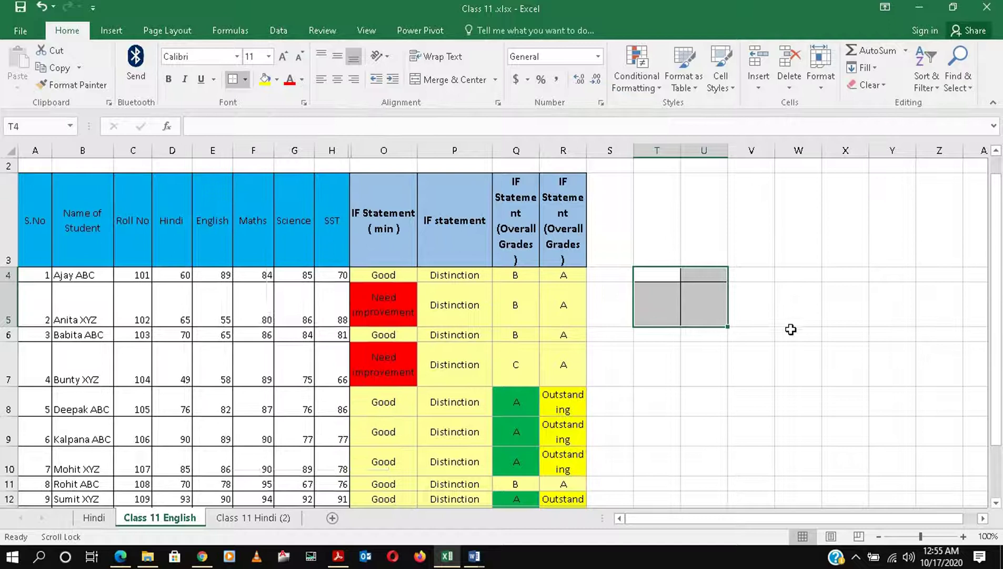
{"action": "left_click", "coordinate": [702, 342]}
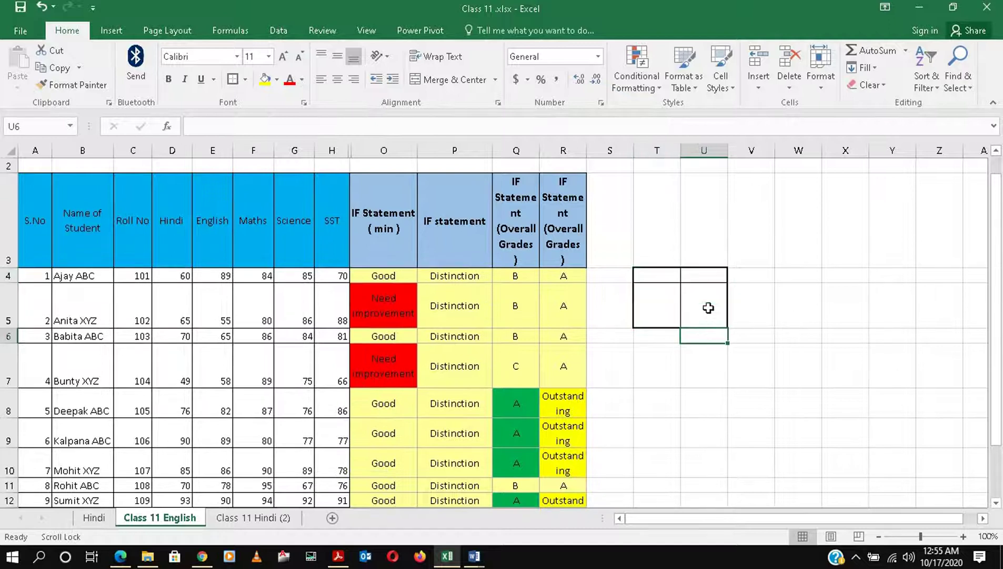
- Draw a border around cells T7:U7 with Draw Border
{"action": "left_click", "coordinate": [246, 80]}
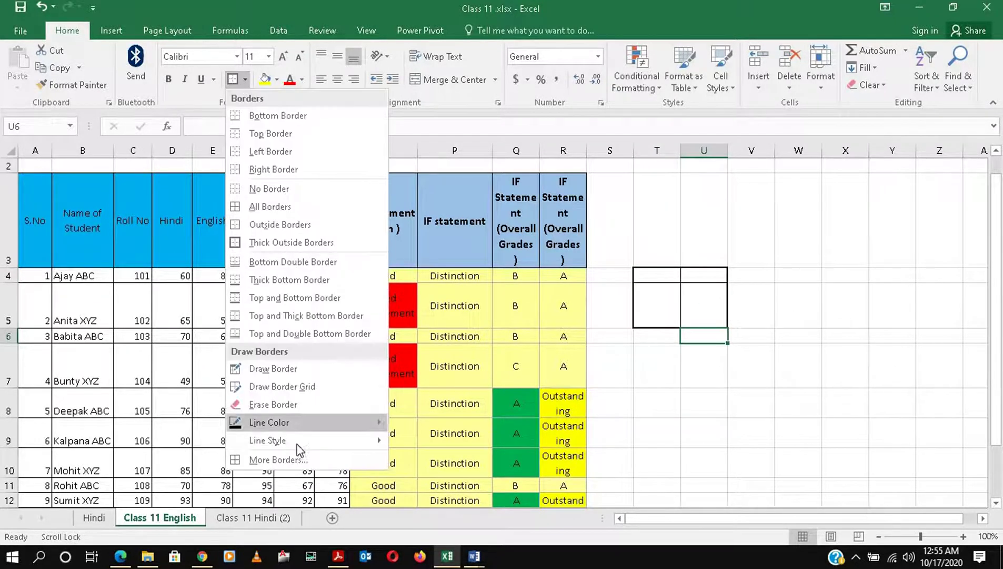
{"action": "left_click", "coordinate": [295, 369]}
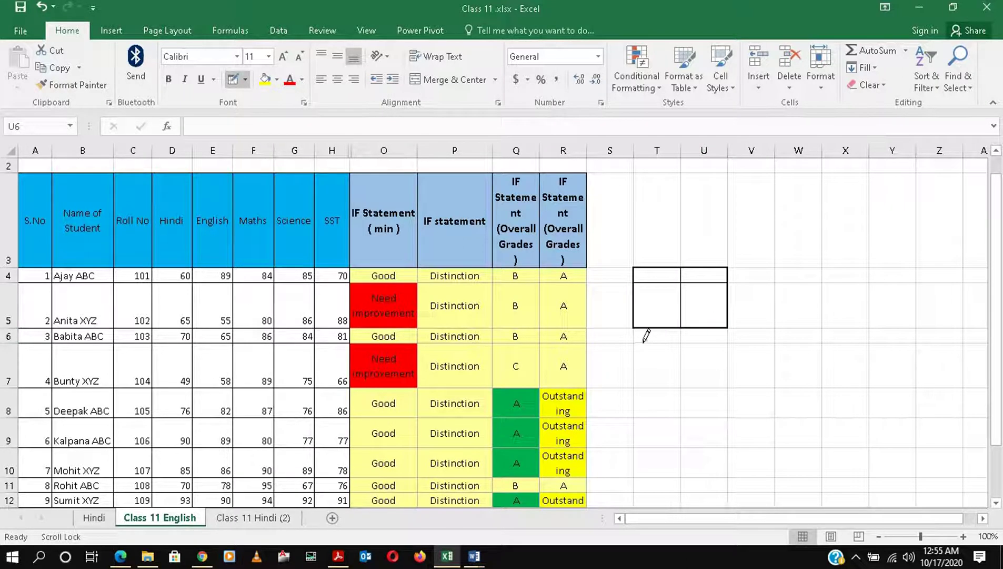
{"action": "left_click_drag", "start_coordinate": [644, 343], "coordinate": [720, 345]}
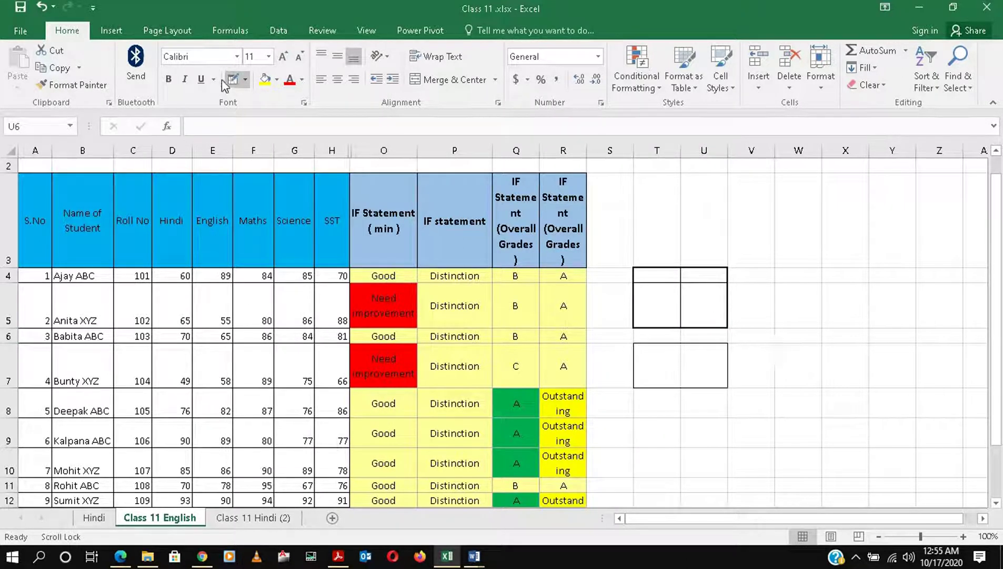
- Erase all the sample borders in the range T4:U7 with Erase Border
{"action": "left_click", "coordinate": [246, 80]}
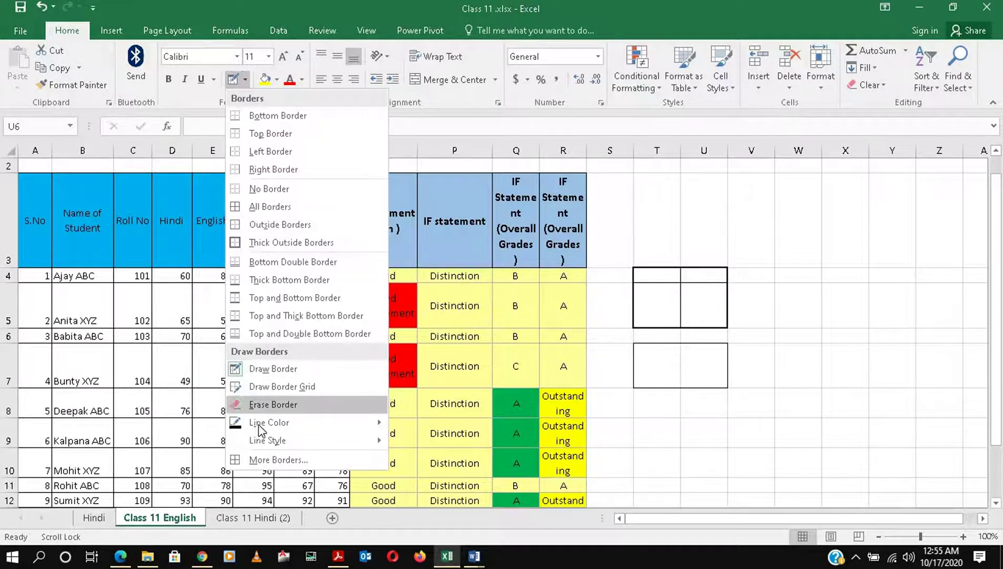
{"action": "left_click", "coordinate": [316, 405]}
{"action": "mouse_move", "coordinate": [627, 249]}
{"action": "left_mouse_down"}
{"action": "mouse_move", "coordinate": [654, 319]}
{"action": "mouse_move", "coordinate": [731, 404]}
{"action": "mouse_move", "coordinate": [756, 402]}
{"action": "left_mouse_up"}
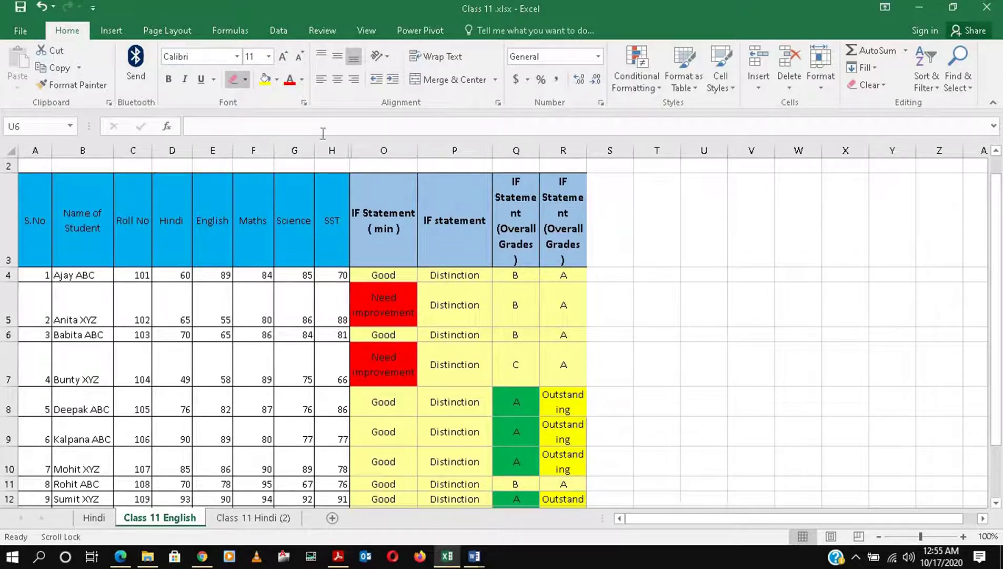
- Draw a border along the bottom of U5:V5 using a thick slanted-dash line style
{"action": "left_click", "coordinate": [246, 81]}
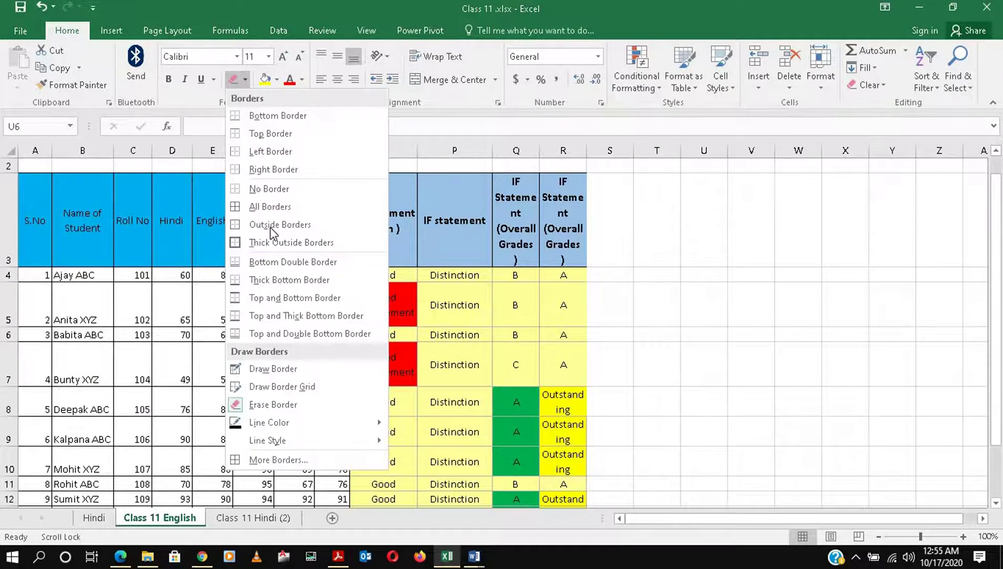
{"action": "mouse_move", "coordinate": [301, 421]}
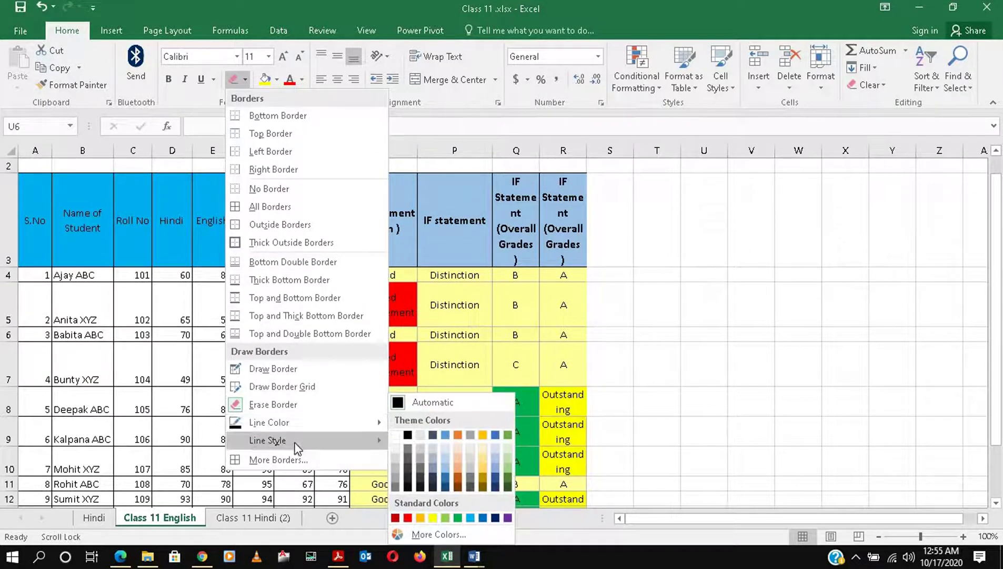
{"action": "mouse_move", "coordinate": [295, 442]}
{"action": "left_click", "coordinate": [472, 482]}
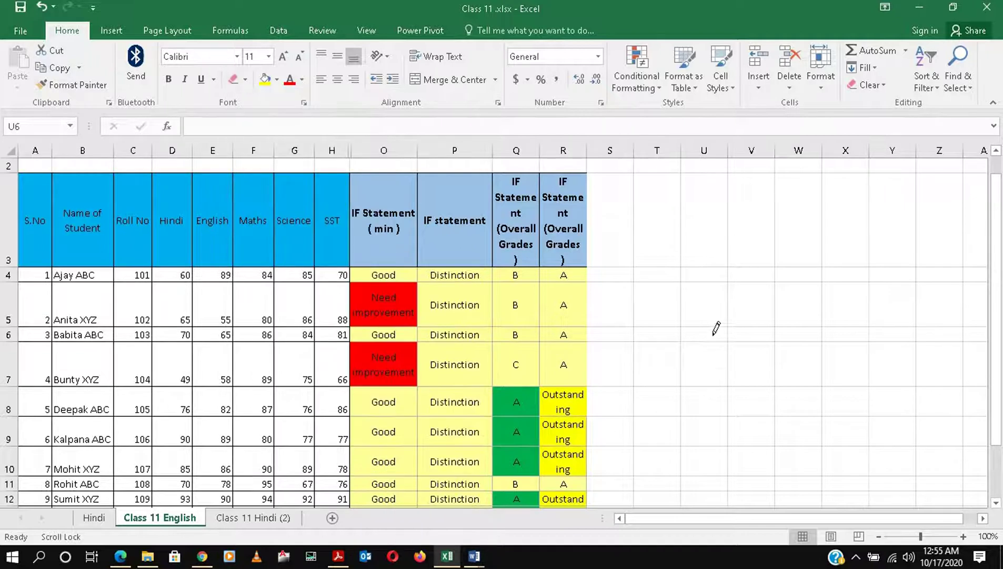
{"action": "left_click_drag", "start_coordinate": [690, 326], "coordinate": [764, 330]}
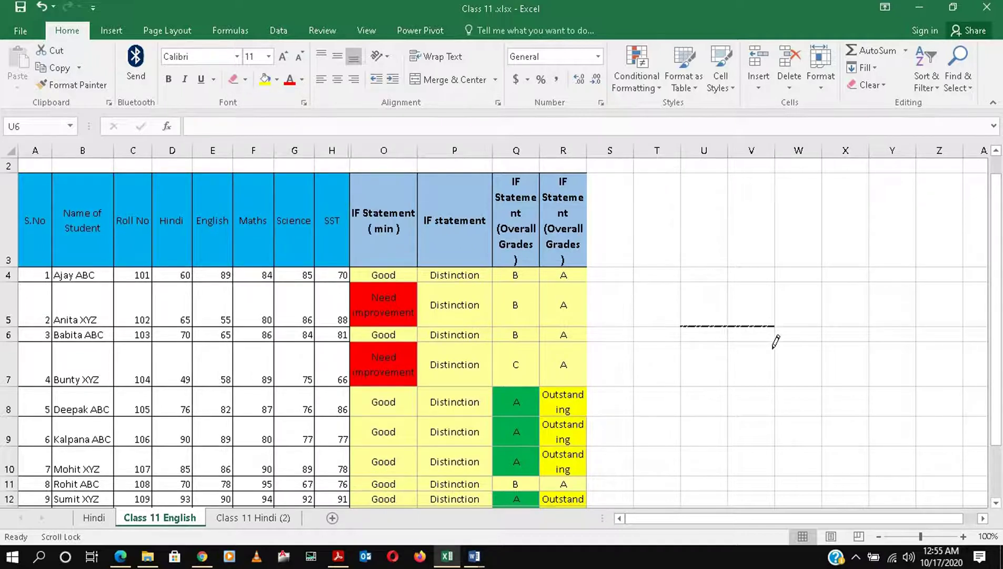
- Redraw the dashed border below U5:V5 in red
{"action": "left_click", "coordinate": [246, 80]}
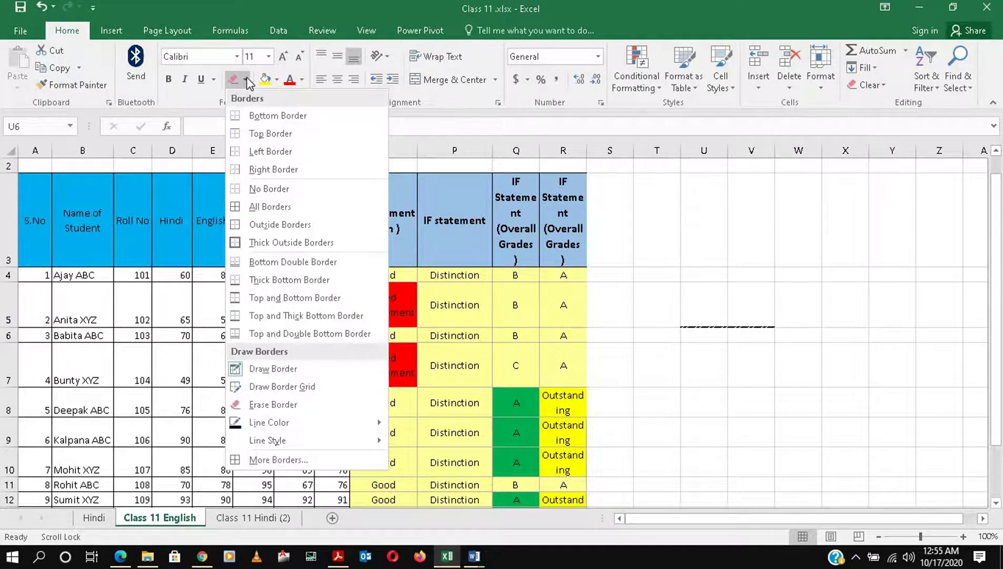
{"action": "mouse_move", "coordinate": [284, 430]}
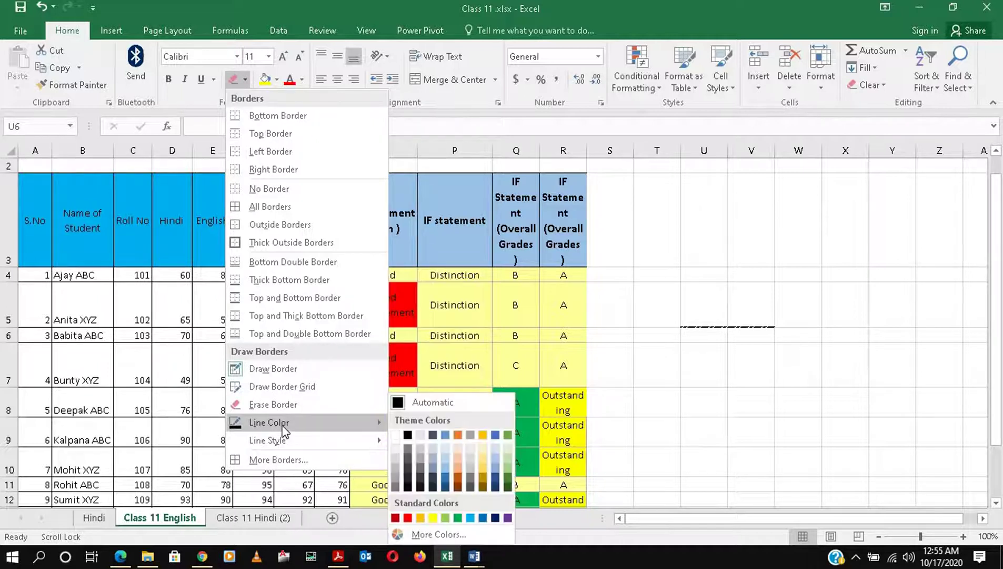
{"action": "left_click", "coordinate": [434, 517]}
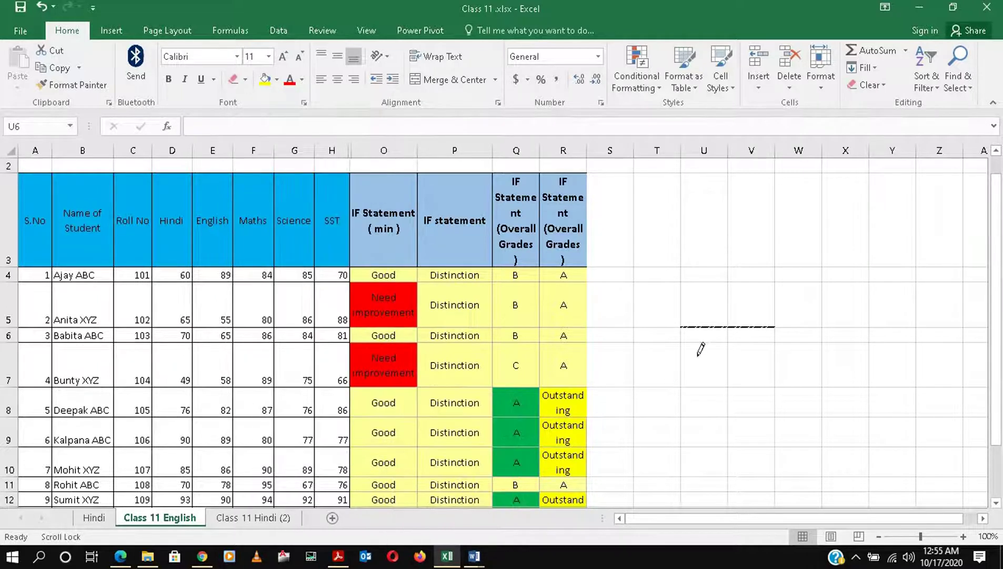
{"action": "left_click_drag", "start_coordinate": [703, 320], "coordinate": [756, 319]}
- Fill the empty cell U6 with yellow and select the Distinction cell P5
{"action": "left_click", "coordinate": [263, 80]}
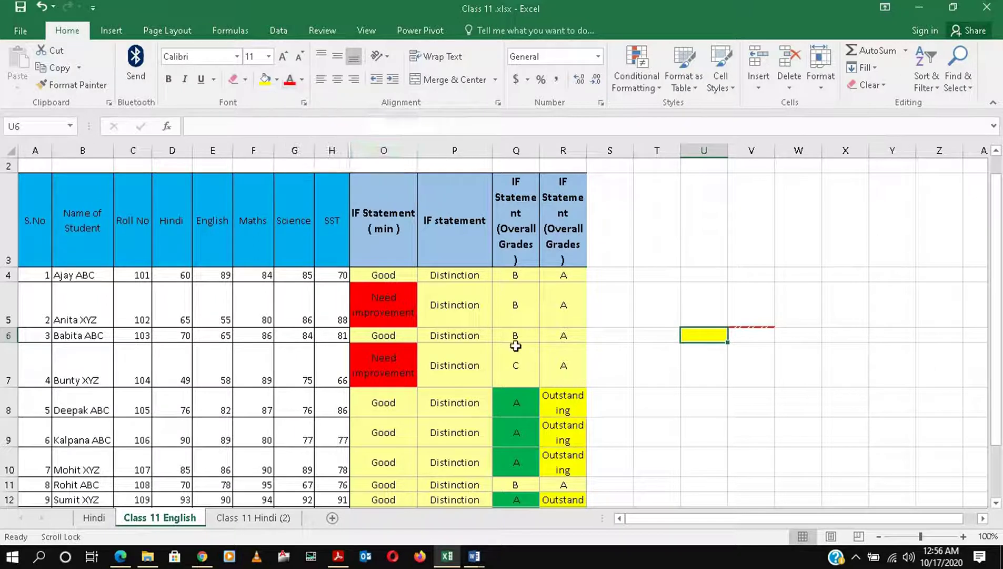
{"action": "left_click", "coordinate": [466, 316]}
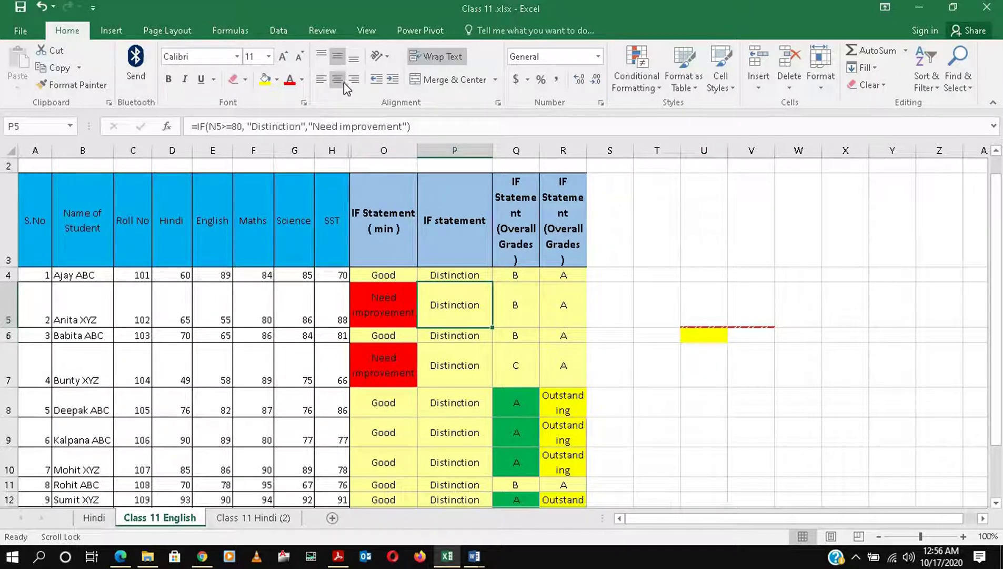
- Try top and bottom vertical alignment on the Distinction cell P5, returning its text to middle alignment
{"action": "left_click", "coordinate": [320, 60]}
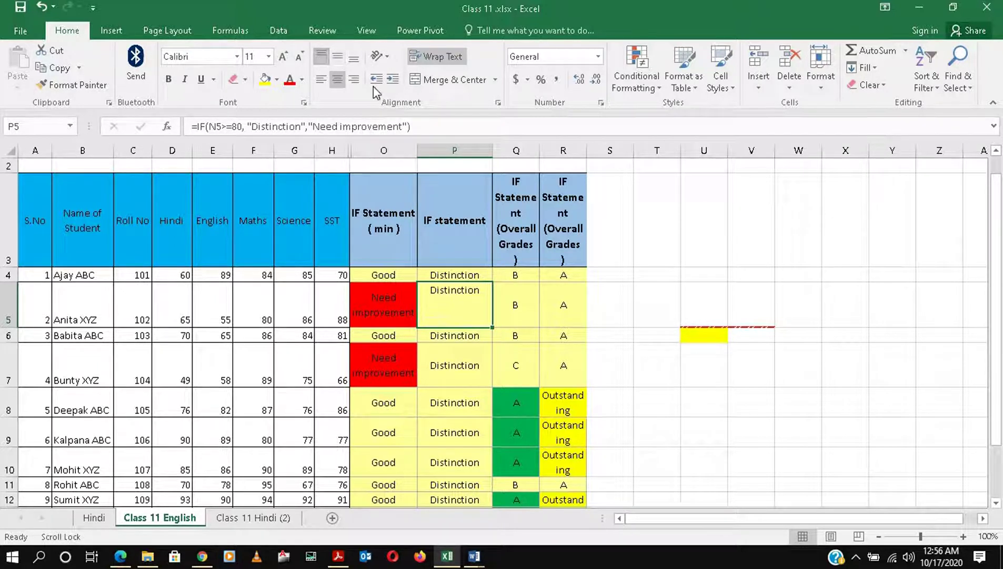
{"action": "left_click", "coordinate": [338, 54]}
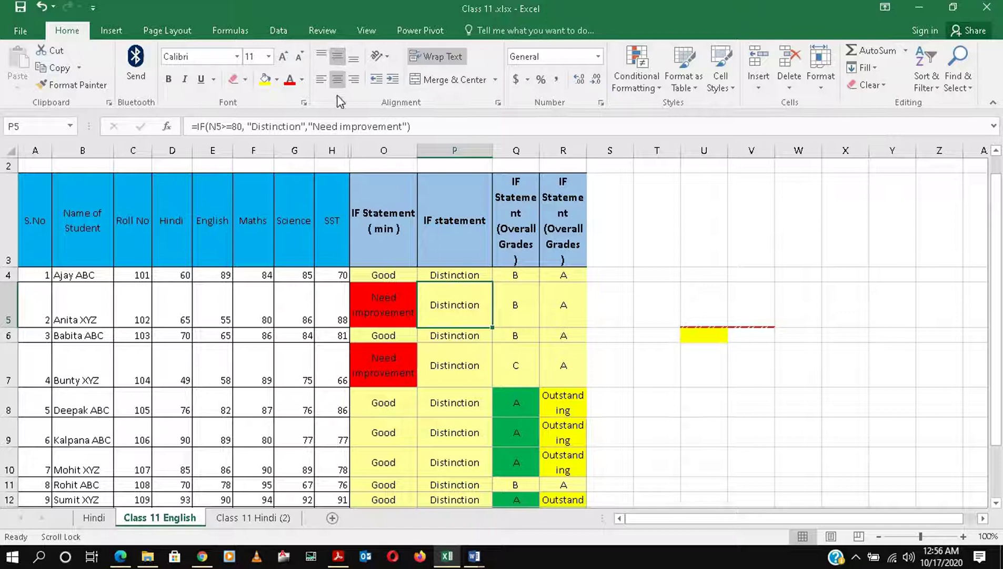
{"action": "left_click", "coordinate": [359, 57]}
{"action": "left_click", "coordinate": [339, 54]}
- Try the Vertical Text, Rotate Text Up, Rotate Text Down and Angle Counterclockwise orientations on cell P5
{"action": "left_click", "coordinate": [379, 56]}
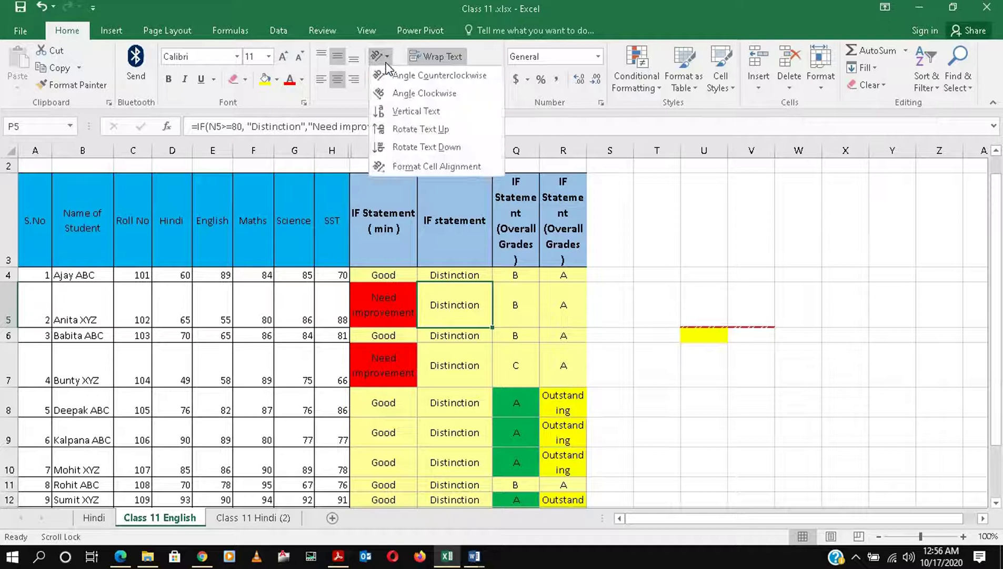
{"action": "left_click", "coordinate": [409, 111]}
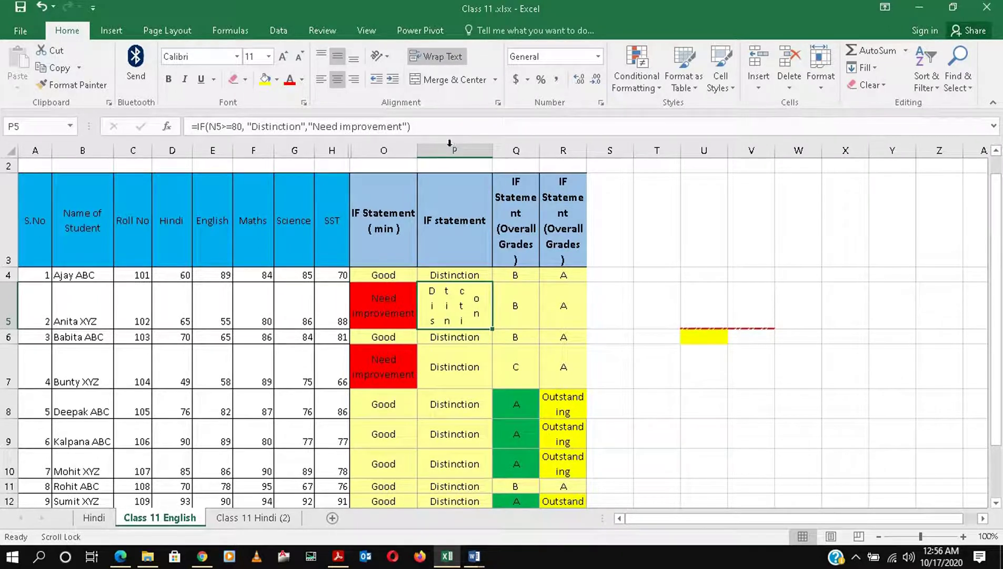
{"action": "left_click", "coordinate": [388, 59]}
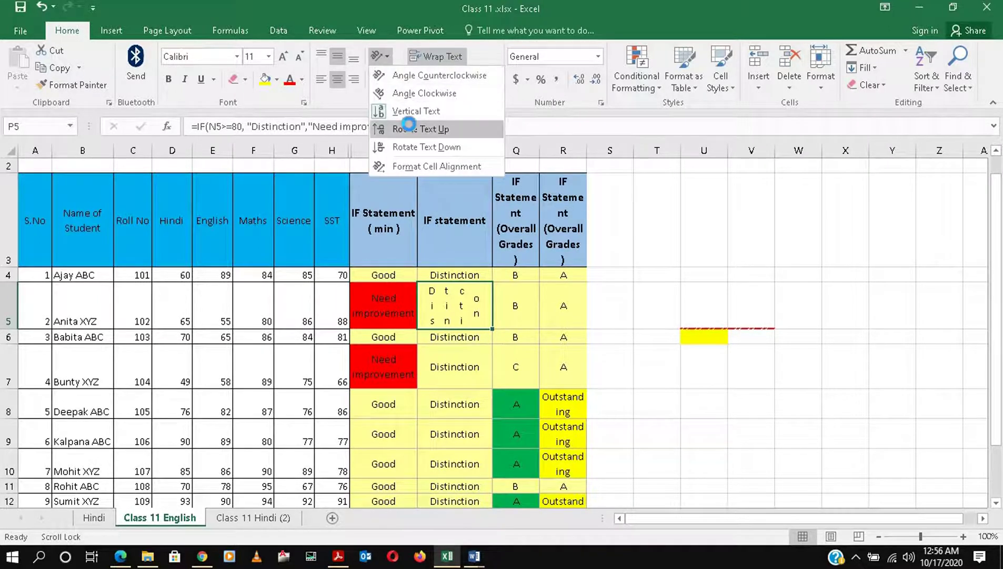
{"action": "left_click", "coordinate": [409, 129]}
{"action": "left_click", "coordinate": [387, 55]}
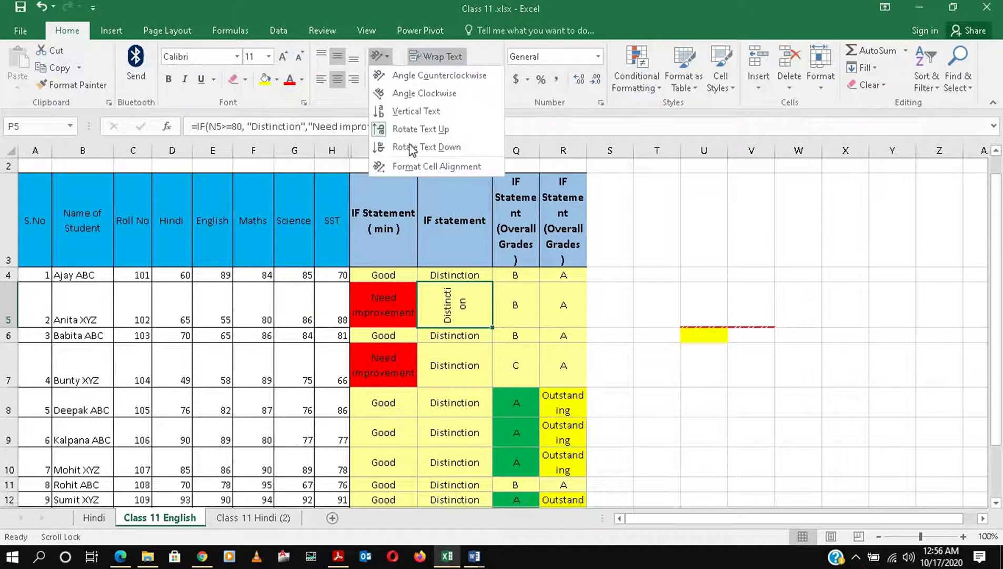
{"action": "left_click", "coordinate": [413, 147]}
{"action": "left_click", "coordinate": [383, 55]}
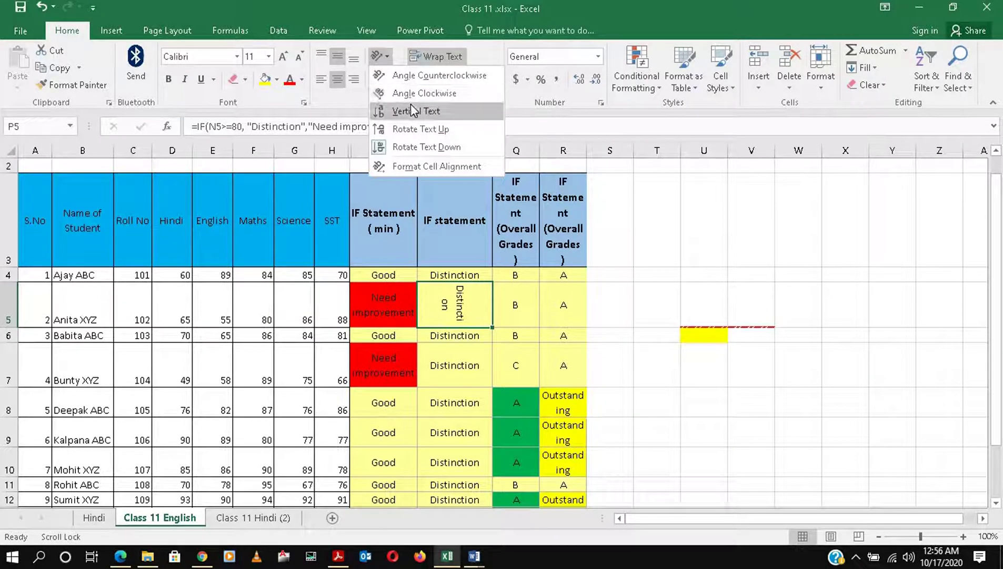
{"action": "left_click", "coordinate": [406, 76]}
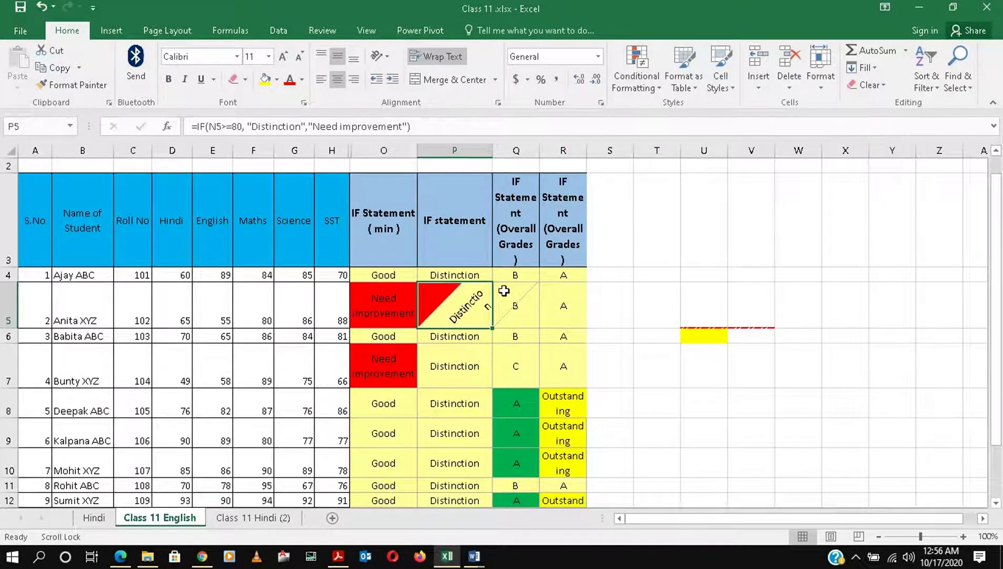
- Copy the formatting of cell P6 onto the angled cell P5 with Format Painter
{"action": "left_click", "coordinate": [468, 337]}
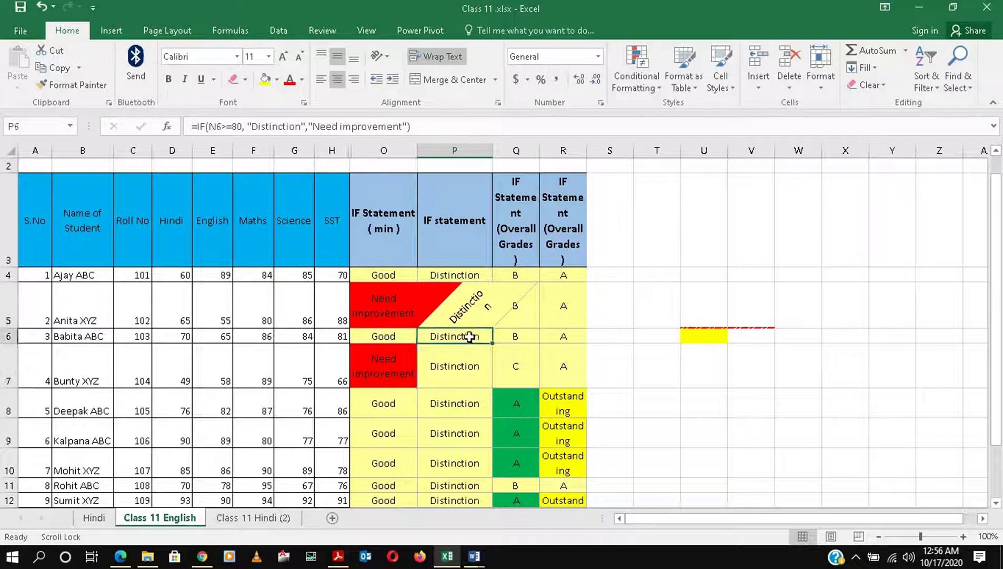
{"action": "left_click", "coordinate": [103, 90]}
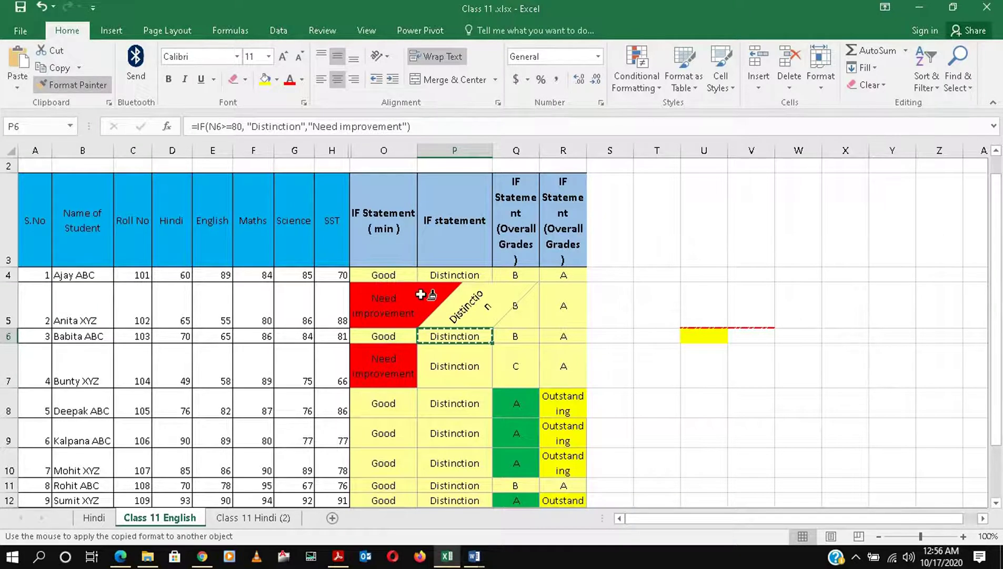
{"action": "left_click", "coordinate": [462, 311]}
{"action": "key", "text": "Down"}
{"action": "key", "text": "Down"}
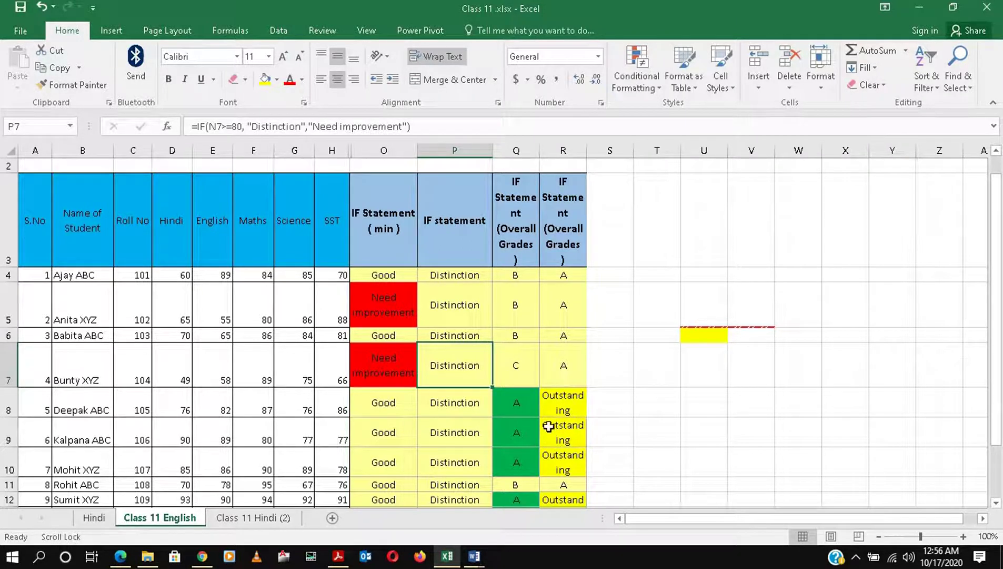
- Switch Wrap Text off and back on for the Outstanding cell R8
{"action": "left_click", "coordinate": [566, 409]}
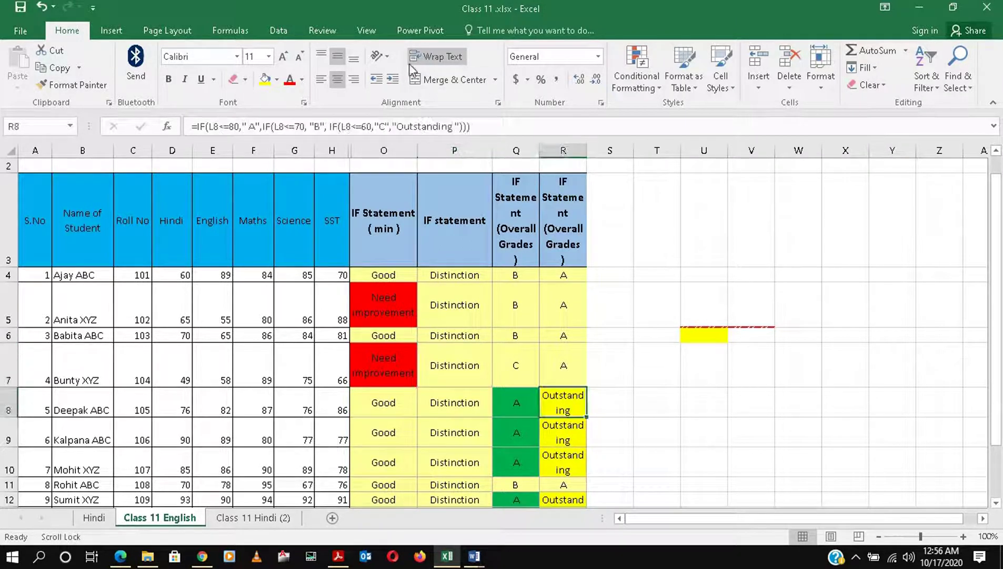
{"action": "left_click", "coordinate": [434, 64]}
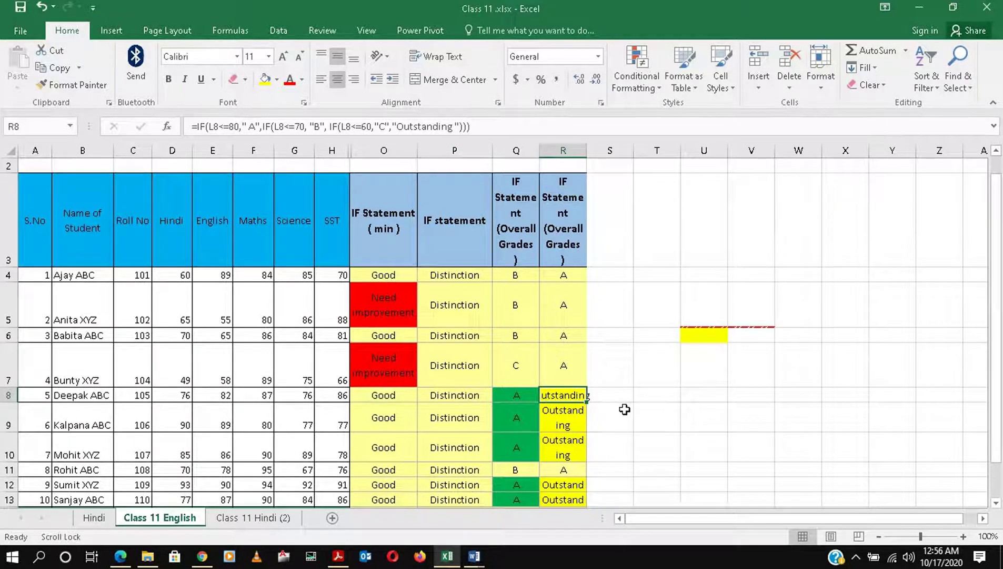
{"action": "left_click", "coordinate": [436, 56]}
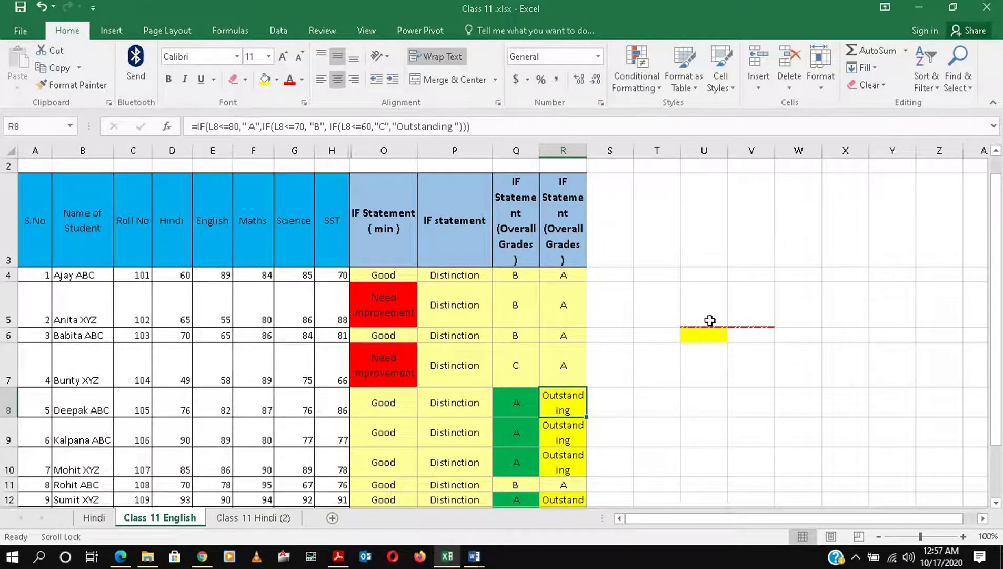
- Apply All Borders to the empty range U5:X5
{"action": "left_click_drag", "start_coordinate": [710, 321], "coordinate": [831, 312]}
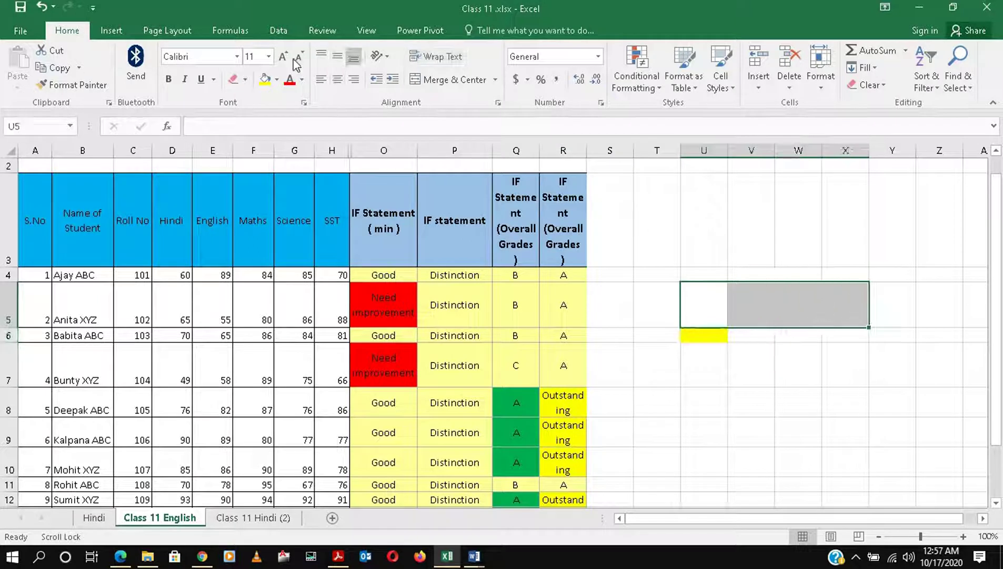
{"action": "left_click", "coordinate": [246, 79]}
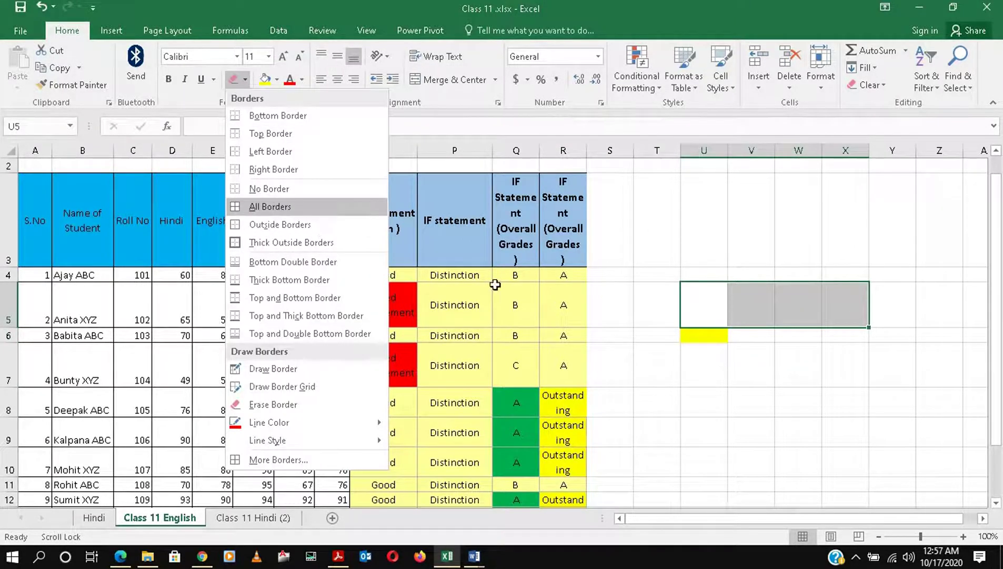
{"action": "key", "text": "Return"}
{"action": "left_click", "coordinate": [755, 371]}
- Merge and center the bordered range U5:X5 into one cell
{"action": "left_click_drag", "start_coordinate": [705, 300], "coordinate": [841, 304]}
{"action": "left_click", "coordinate": [448, 79]}
{"action": "left_click", "coordinate": [777, 365]}
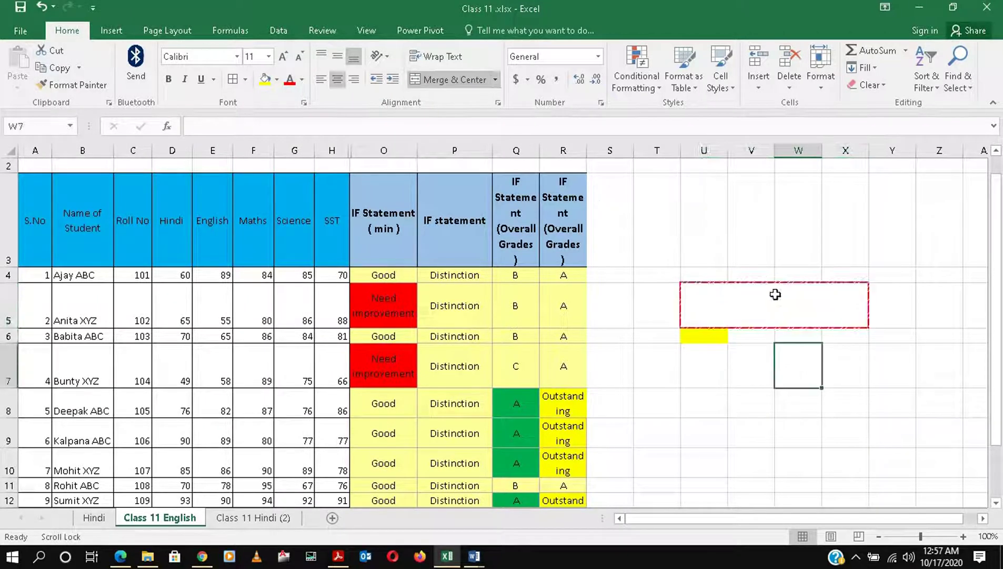
{"action": "left_click", "coordinate": [776, 295]}
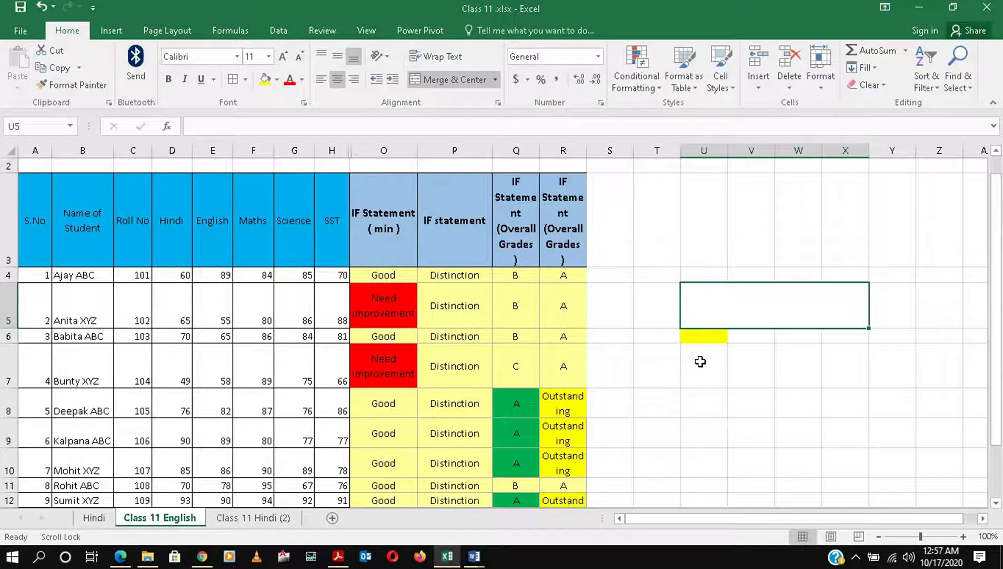
{"action": "key", "text": "ctrl+c"}
- Format cell U7 as Currency with the $ symbol and the red $1,234.10 style for negative numbers
{"action": "left_click", "coordinate": [700, 377]}
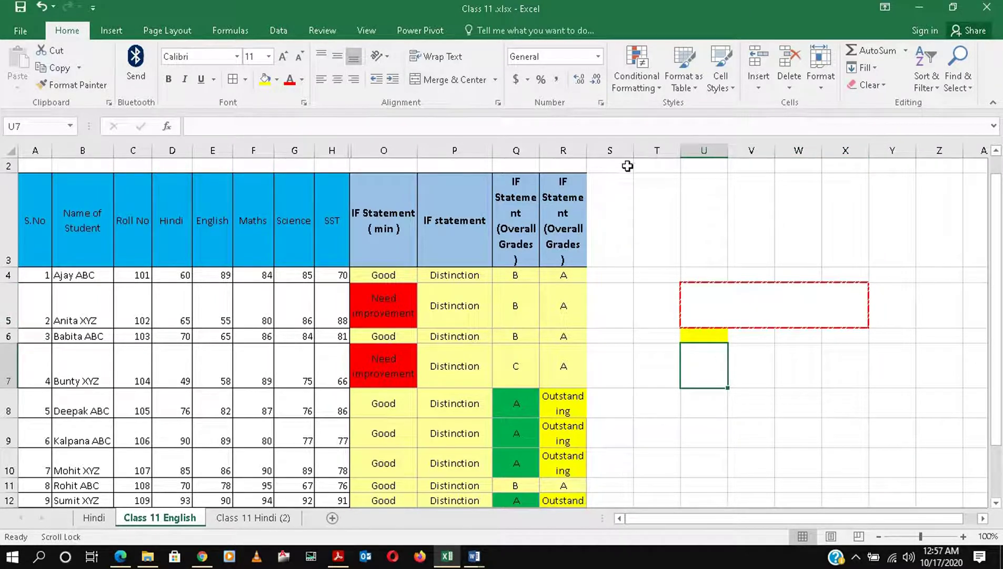
{"action": "right_click", "coordinate": [722, 358]}
{"action": "left_click", "coordinate": [764, 298]}
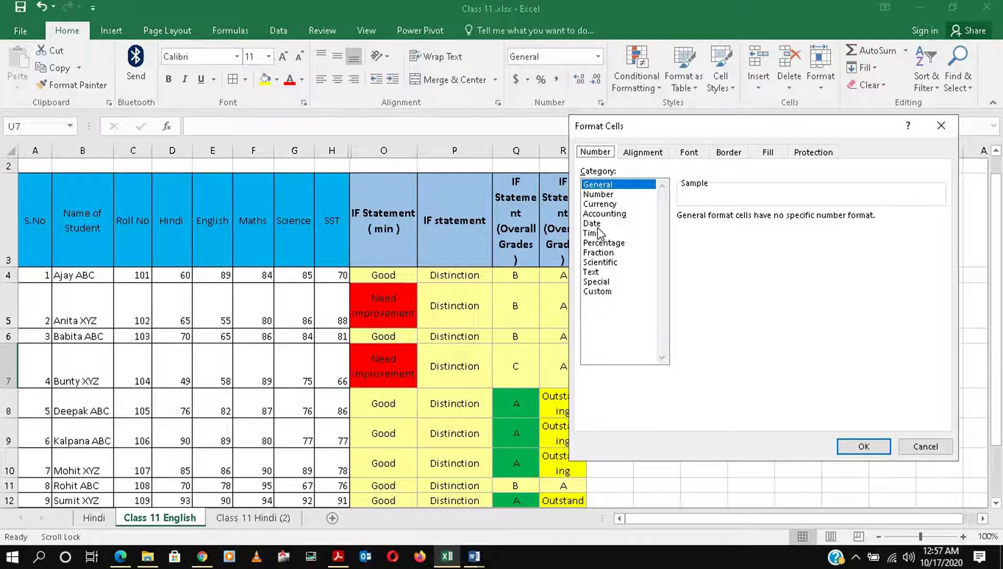
{"action": "left_click", "coordinate": [599, 204]}
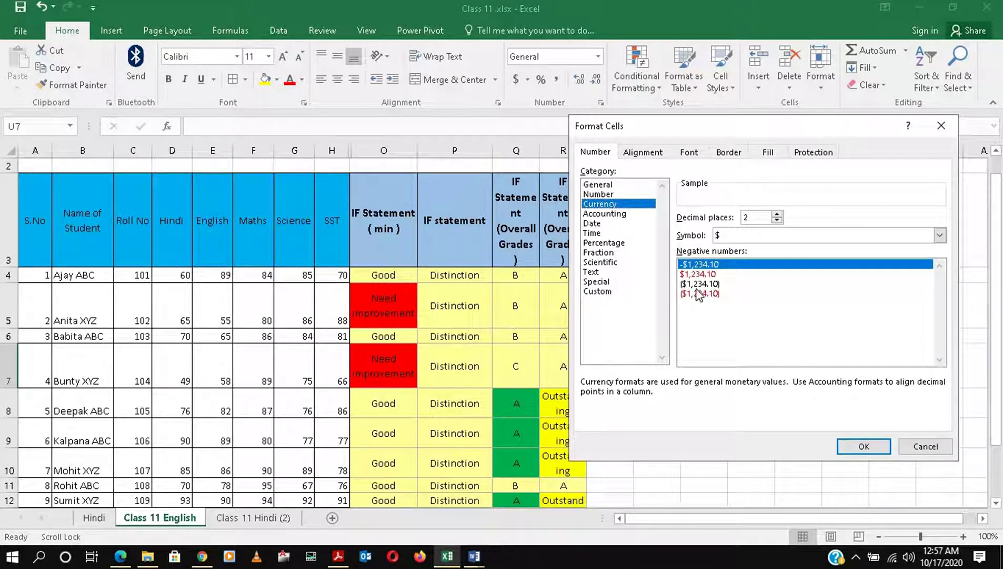
{"action": "left_click", "coordinate": [696, 284]}
{"action": "left_click", "coordinate": [685, 274]}
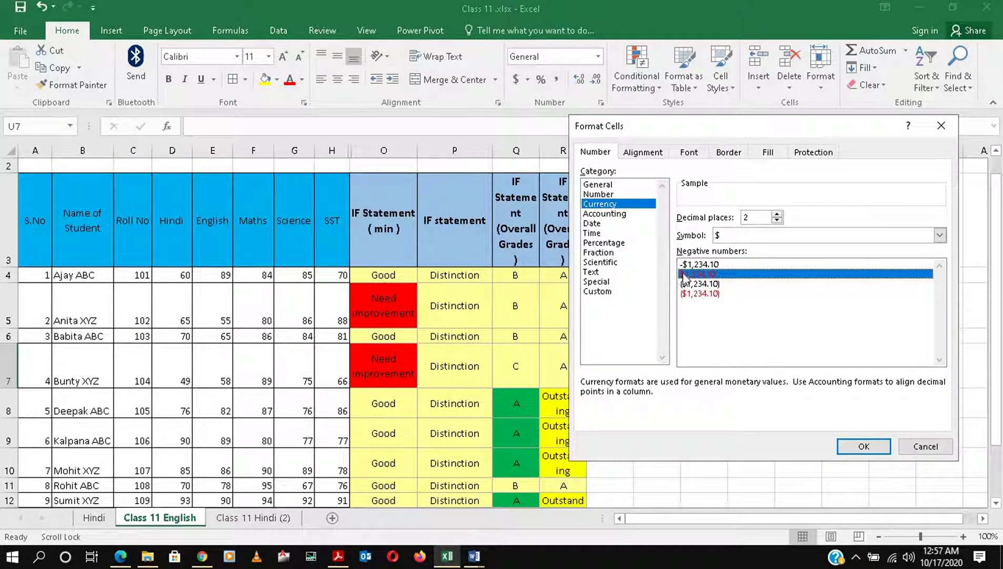
{"action": "left_click", "coordinate": [864, 446]}
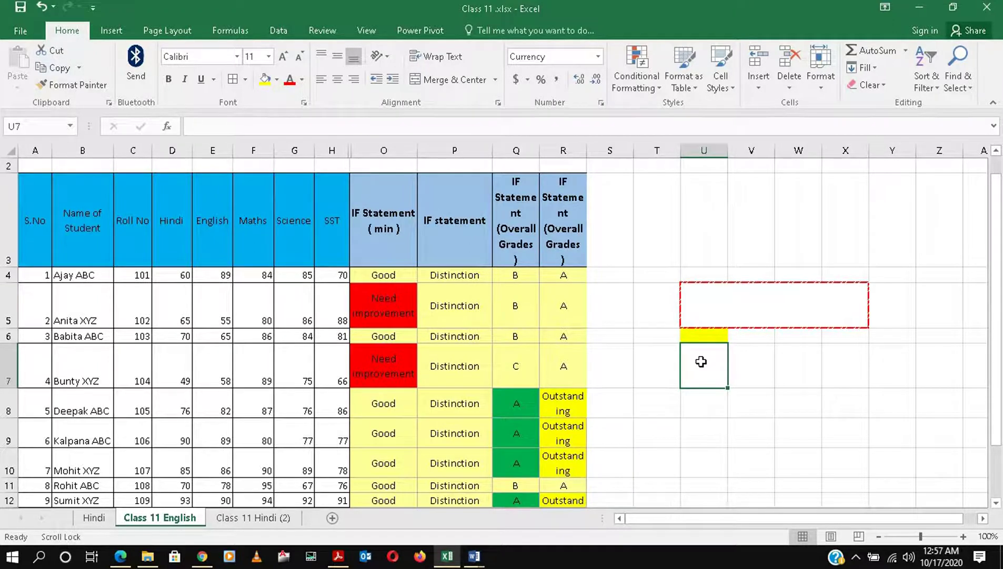
- Change the currency symbol of U7 to ₹ Hindi and enter 1000 in the cell
{"action": "right_click", "coordinate": [701, 361]}
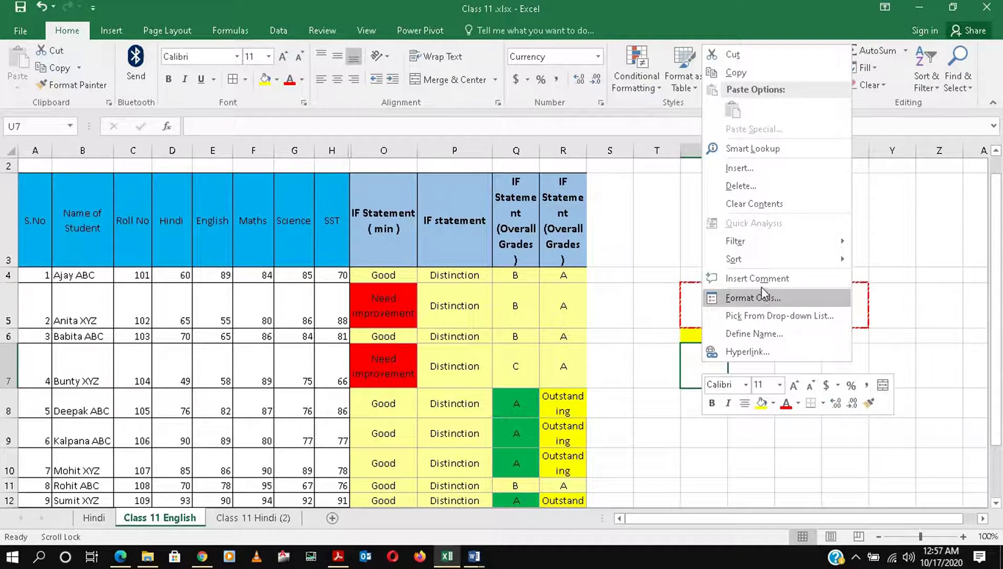
{"action": "left_click", "coordinate": [763, 301]}
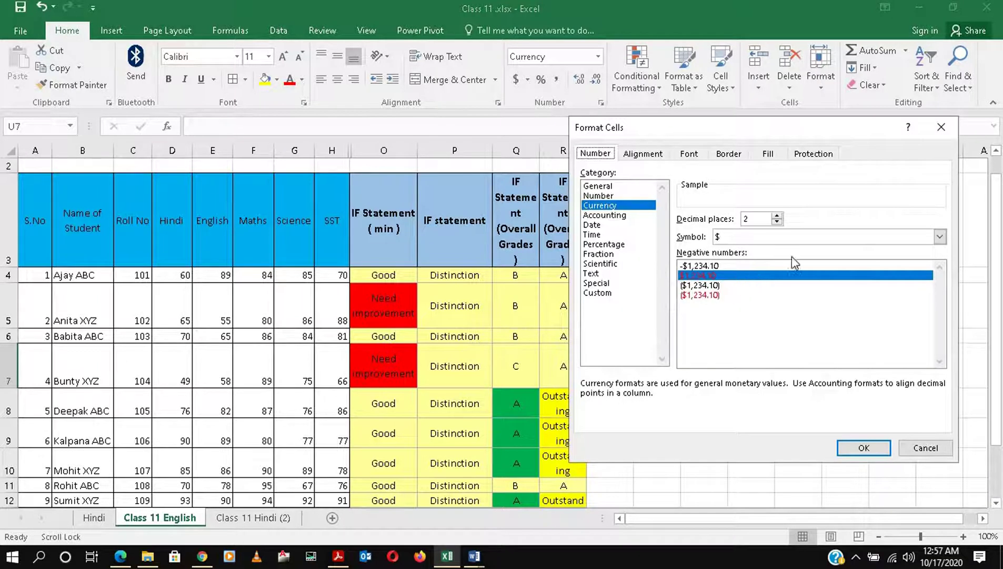
{"action": "left_click", "coordinate": [940, 237]}
{"action": "left_click_drag", "start_coordinate": [941, 269], "coordinate": [951, 282]}
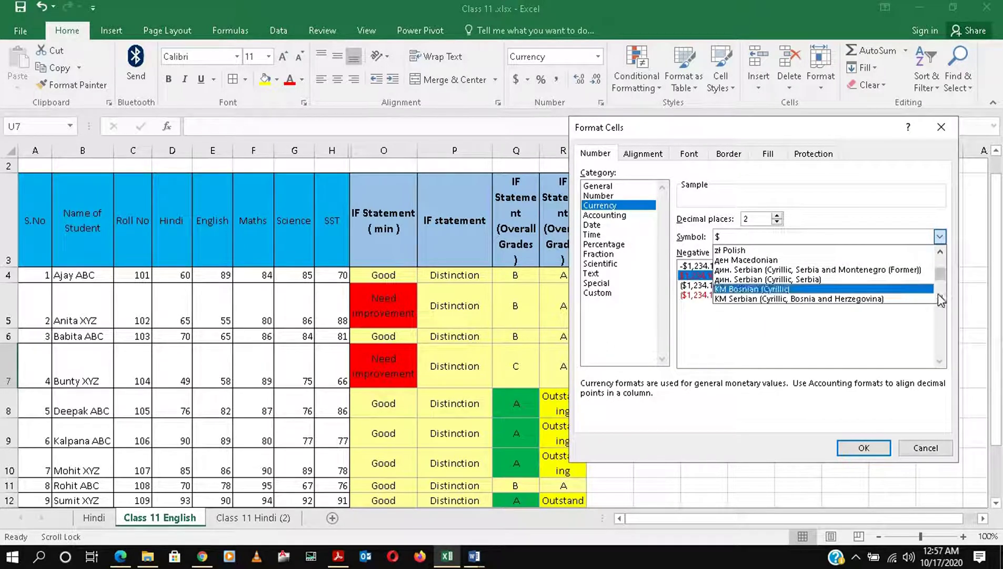
{"action": "left_click", "coordinate": [940, 296]}
{"action": "left_click", "coordinate": [940, 296]}
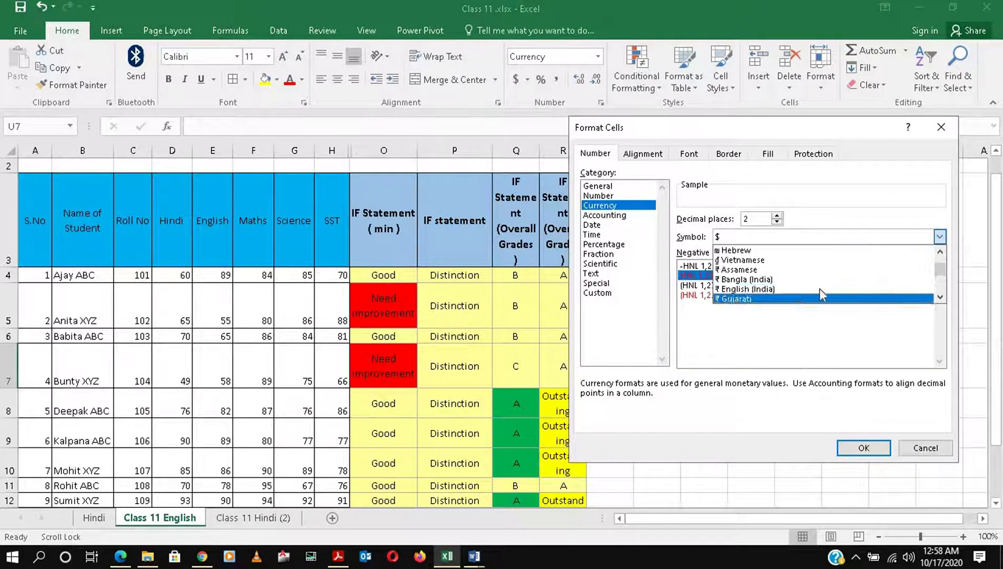
{"action": "left_click", "coordinate": [940, 298]}
{"action": "left_click", "coordinate": [941, 298]}
{"action": "left_click", "coordinate": [760, 289]}
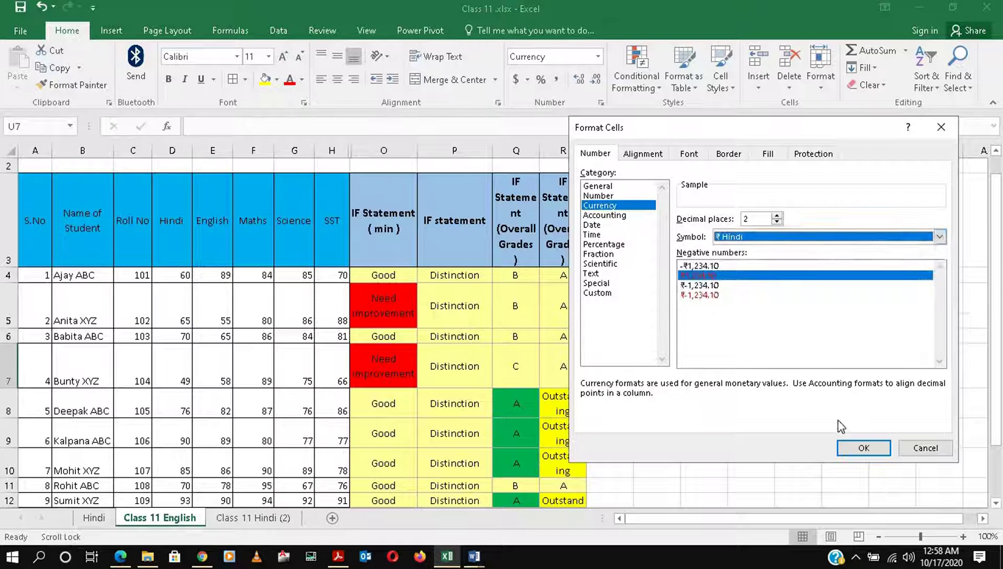
{"action": "left_click", "coordinate": [864, 447]}
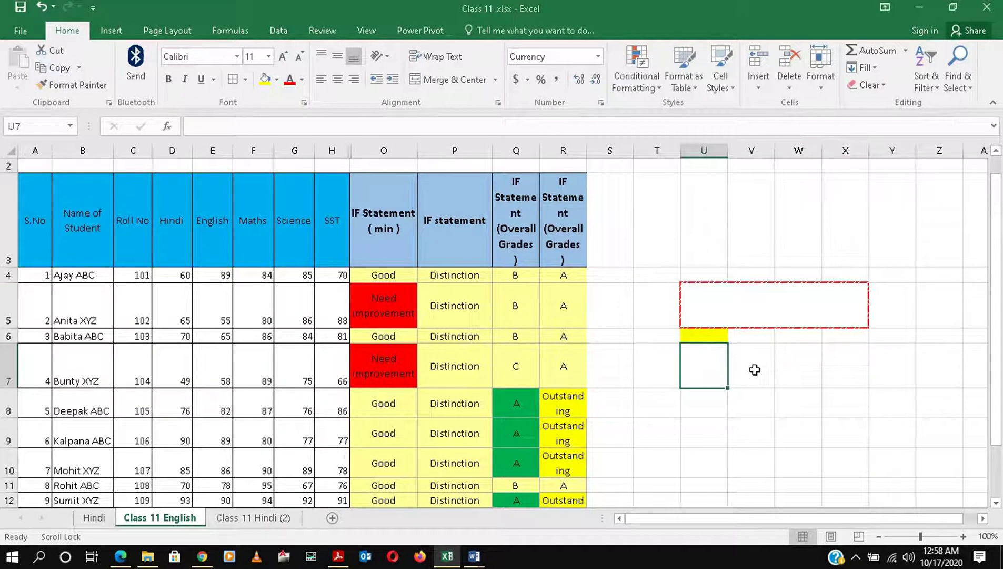
{"action": "type", "text": "1000"}
{"action": "key", "text": "Return"}
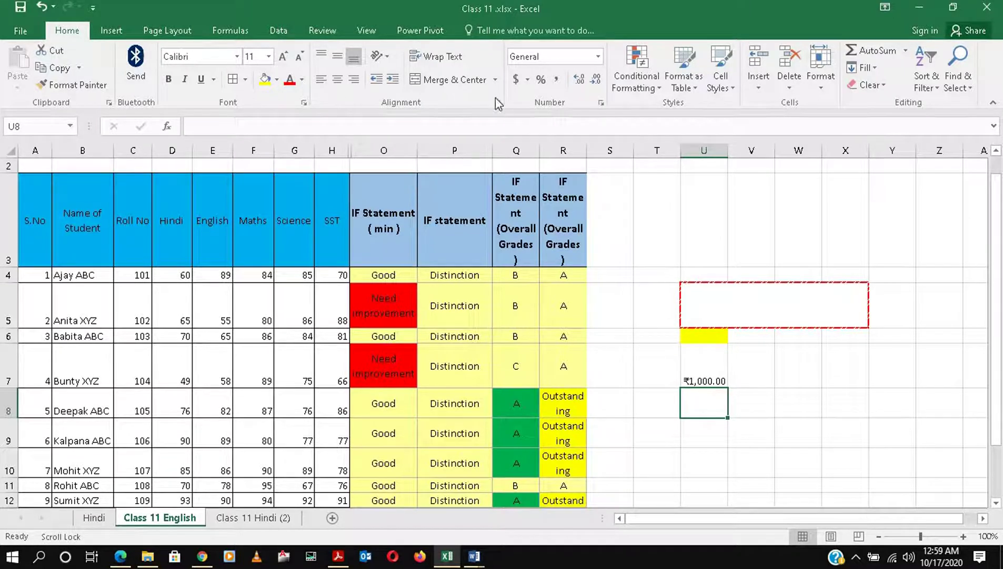
- Review the Date, Time, Percentage and Scientific number format options for cell U8
{"action": "right_click", "coordinate": [702, 409]}
{"action": "left_click", "coordinate": [774, 345]}
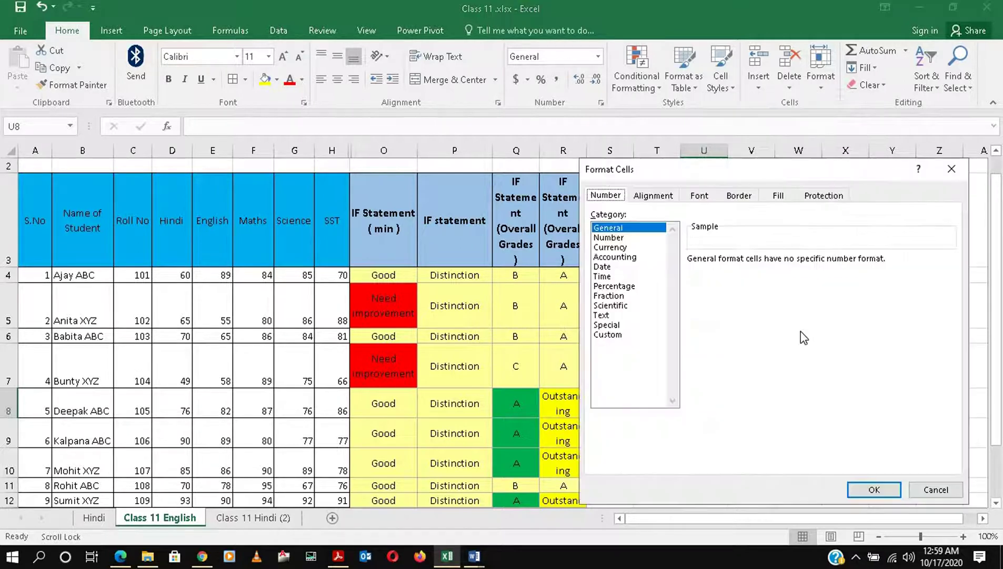
{"action": "left_click", "coordinate": [610, 267]}
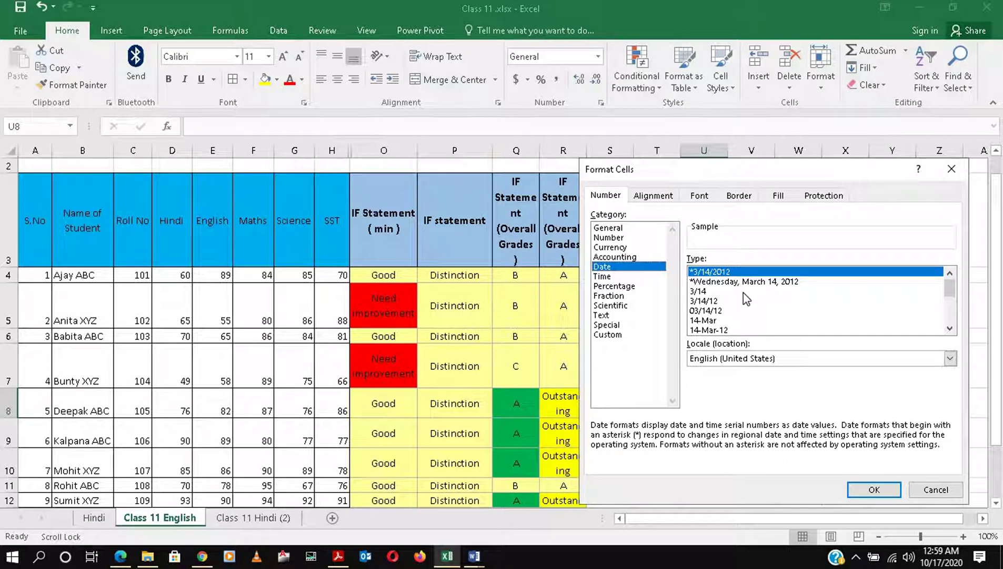
{"action": "mouse_move", "coordinate": [949, 293]}
{"action": "left_mouse_down"}
{"action": "mouse_move", "coordinate": [954, 329]}
{"action": "mouse_move", "coordinate": [950, 282]}
{"action": "left_mouse_up"}
{"action": "left_click", "coordinate": [603, 276]}
{"action": "mouse_move", "coordinate": [951, 310]}
{"action": "left_mouse_down"}
{"action": "mouse_move", "coordinate": [953, 320]}
{"action": "mouse_move", "coordinate": [950, 310]}
{"action": "left_mouse_up"}
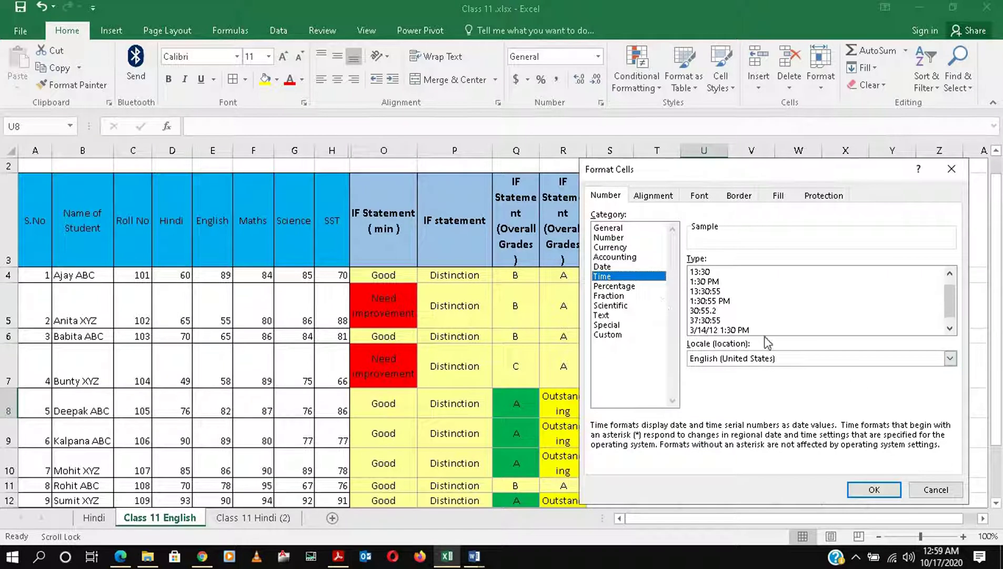
{"action": "left_click", "coordinate": [621, 296]}
{"action": "key", "text": "Up"}
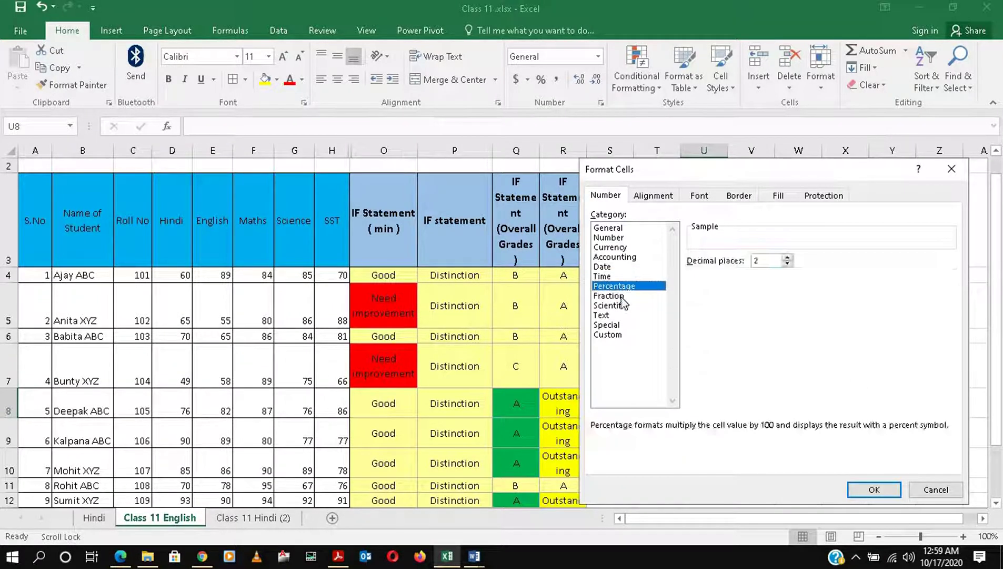
{"action": "left_click", "coordinate": [611, 305]}
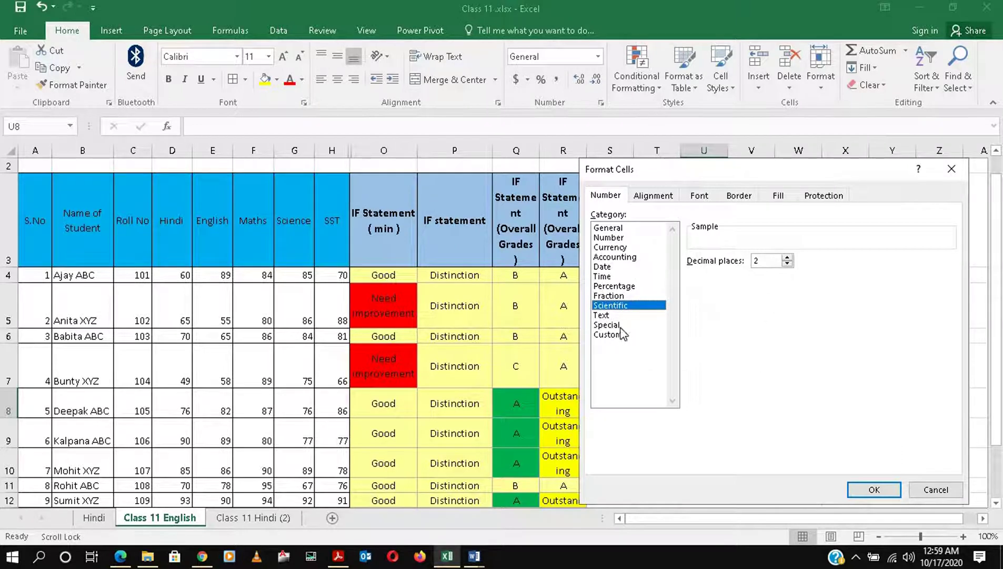
- Review the alignment, font, border, fill and protection settings for cell U8, leaving its format as it is
{"action": "left_click", "coordinate": [649, 198]}
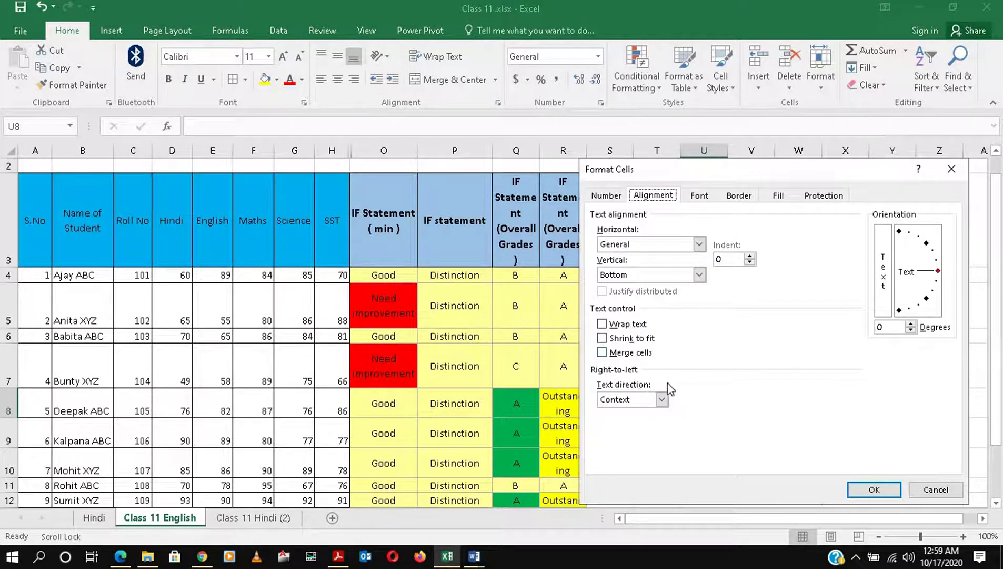
{"action": "left_click", "coordinate": [700, 198]}
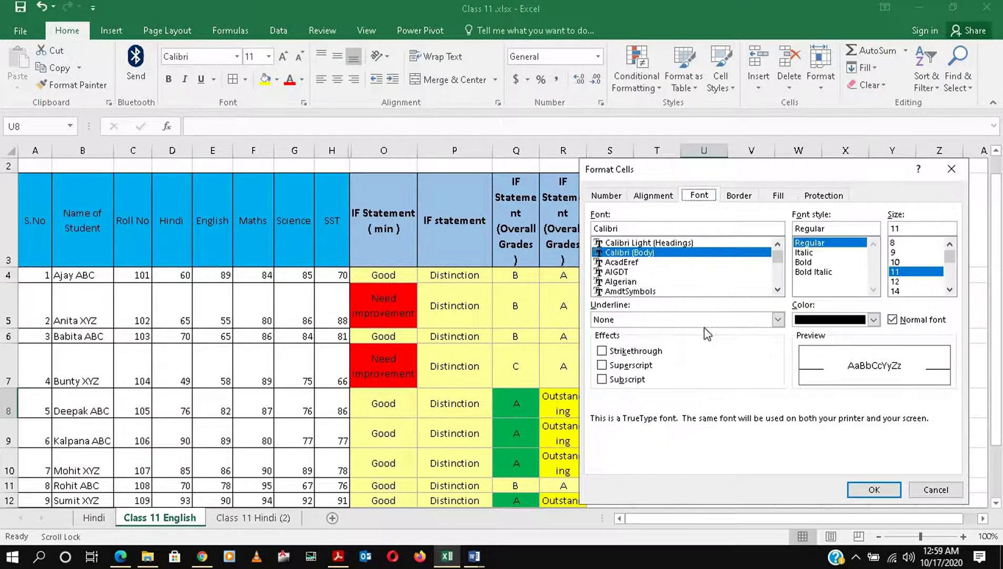
{"action": "left_click", "coordinate": [747, 195]}
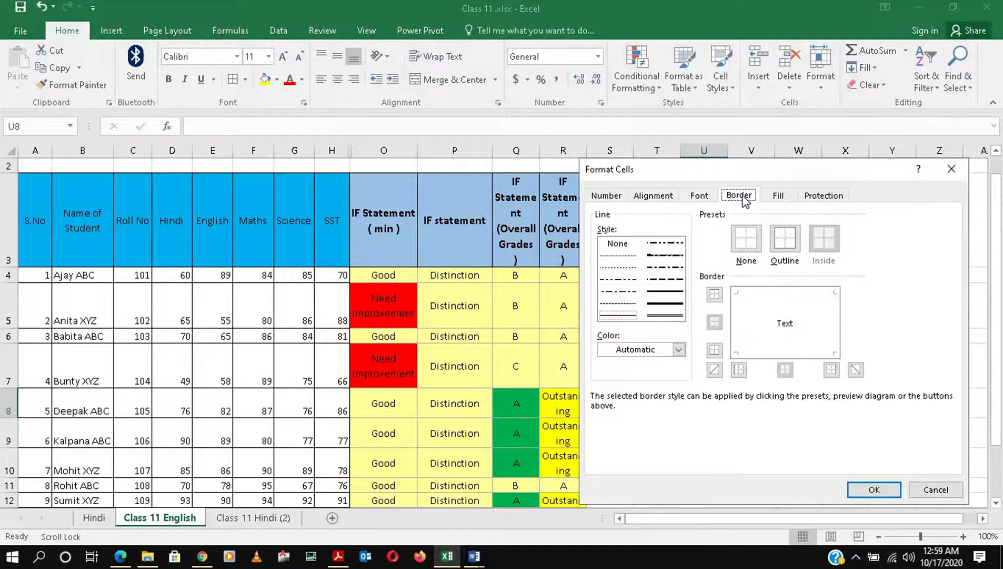
{"action": "left_click", "coordinate": [778, 198]}
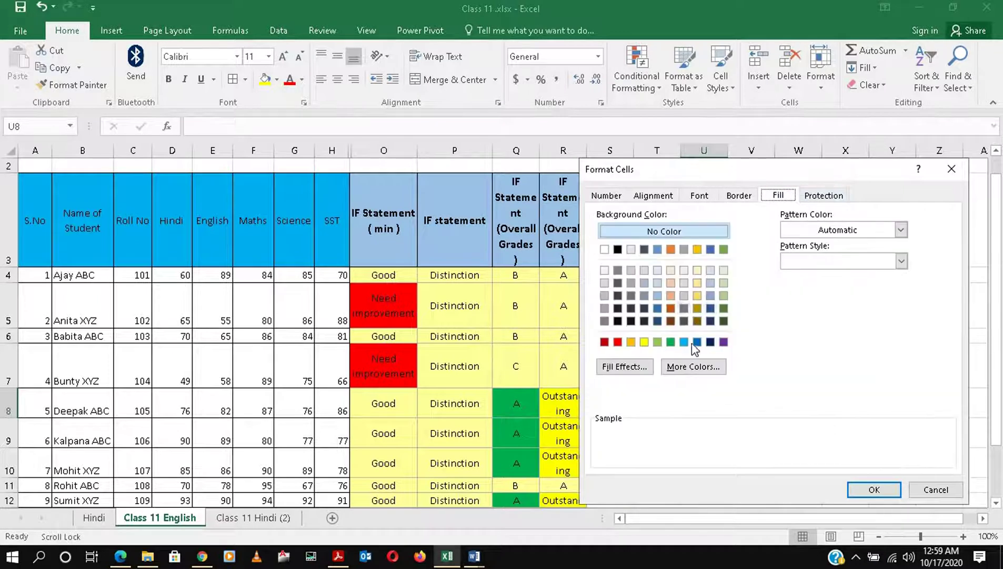
{"action": "left_click", "coordinate": [827, 197]}
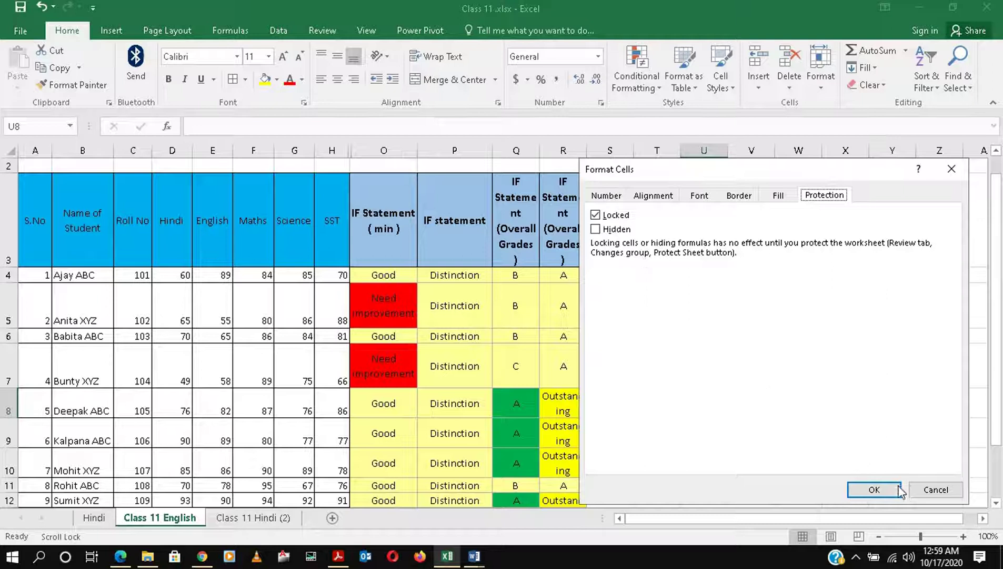
{"action": "left_click", "coordinate": [925, 494]}
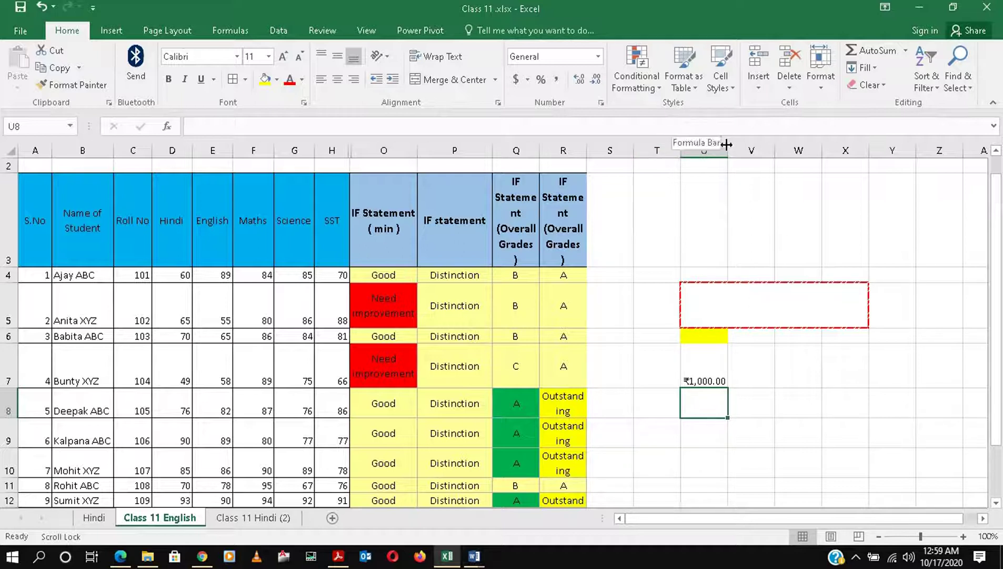
{"action": "left_click", "coordinate": [647, 84]}
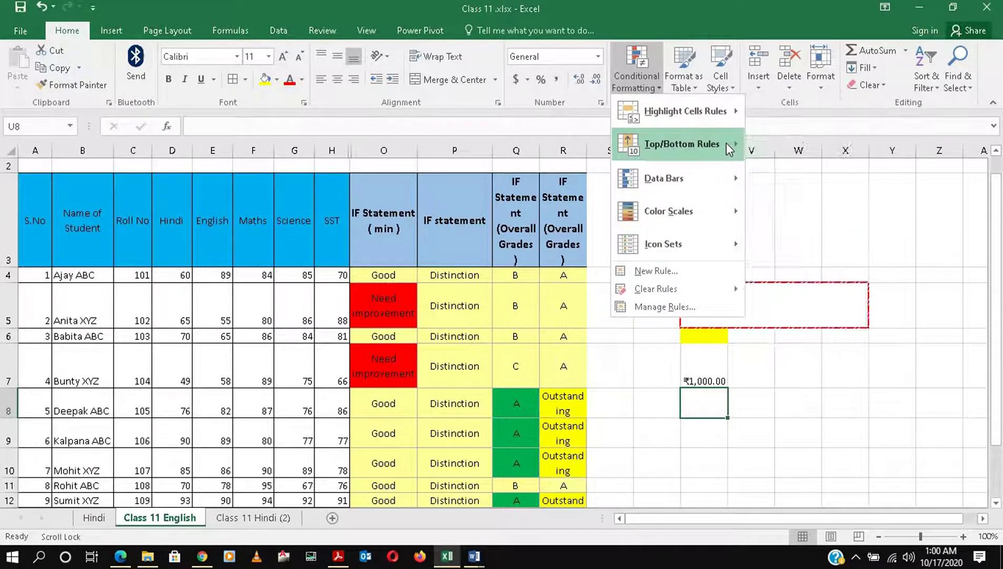
{"action": "left_click", "coordinate": [804, 226]}
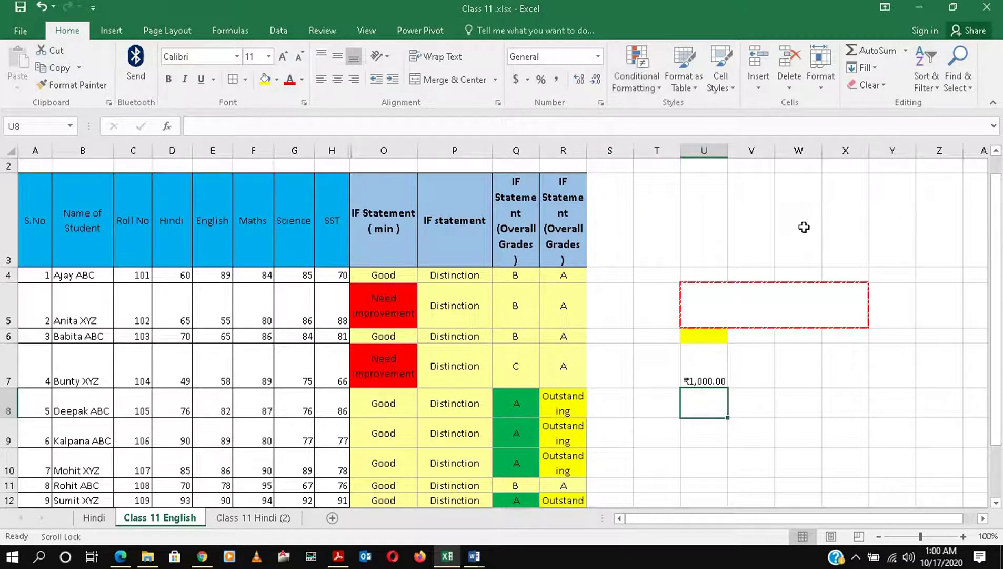
- Format cell U7 as a table in a light orange table style, without marking existing headers
{"action": "left_click", "coordinate": [695, 88]}
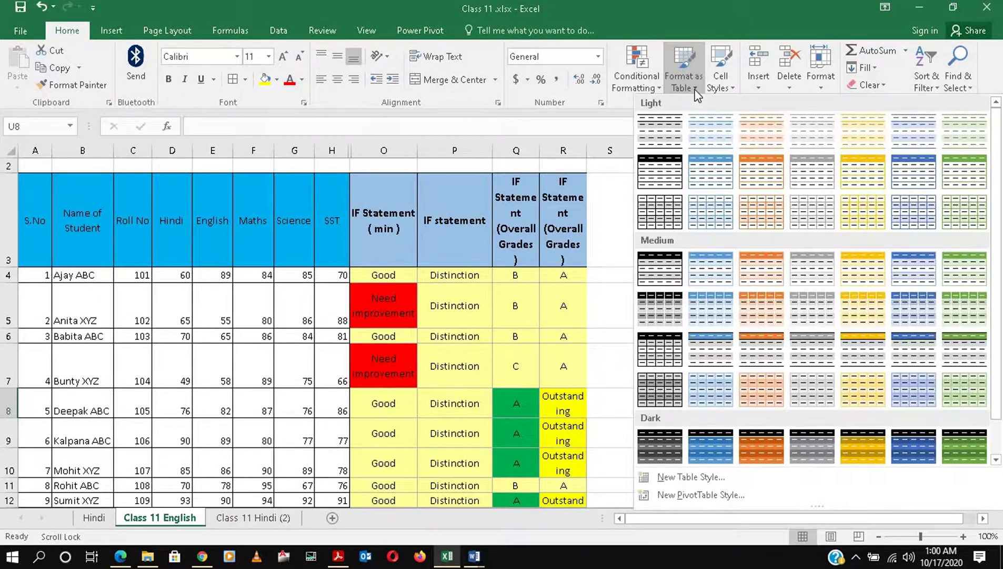
{"action": "left_click", "coordinate": [772, 187]}
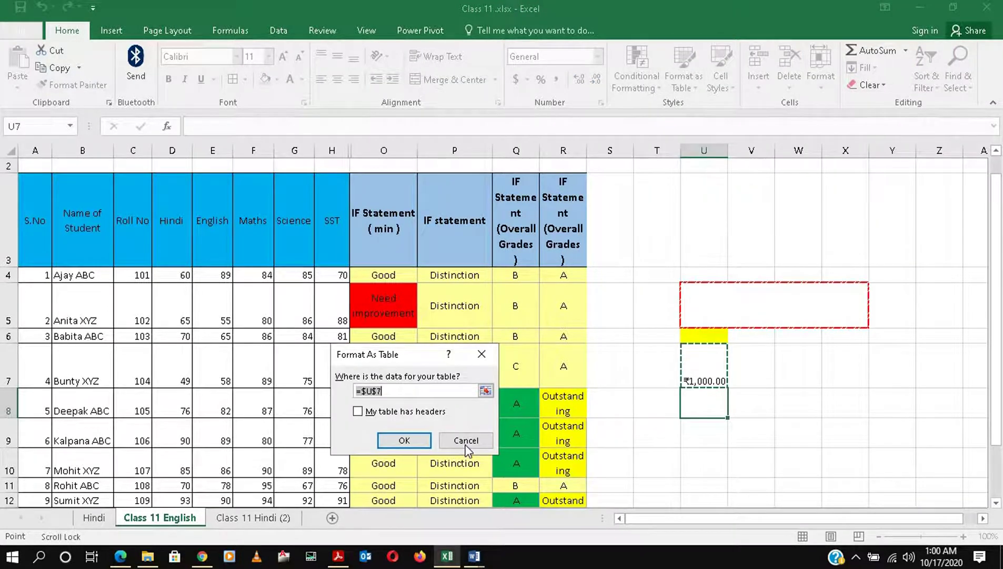
{"action": "left_click", "coordinate": [404, 440]}
{"action": "left_click", "coordinate": [824, 398]}
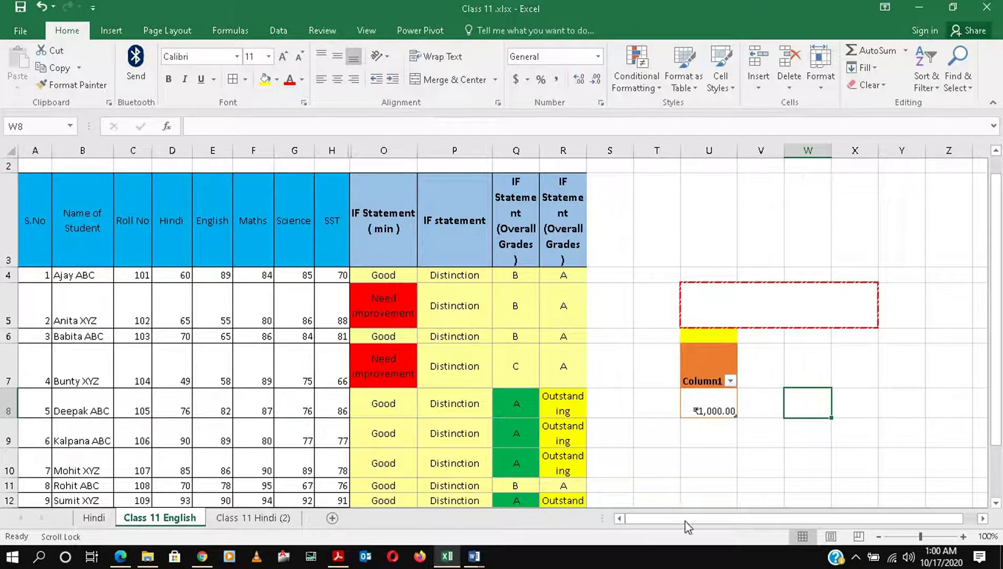
- Look through the available cell styles for the header cells A3:H3 without applying one
{"action": "left_click_drag", "start_coordinate": [40, 220], "coordinate": [348, 253]}
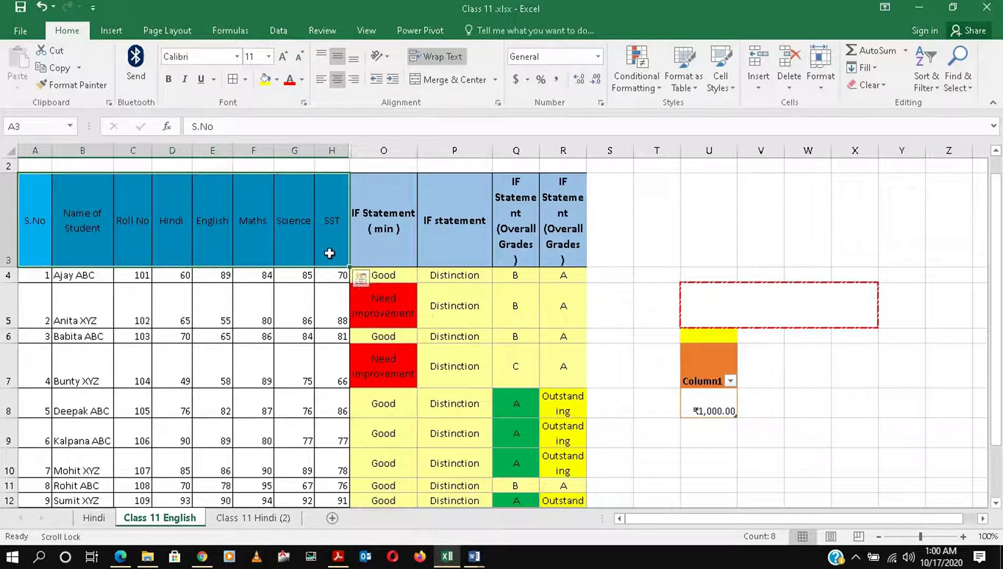
{"action": "left_click", "coordinate": [730, 89]}
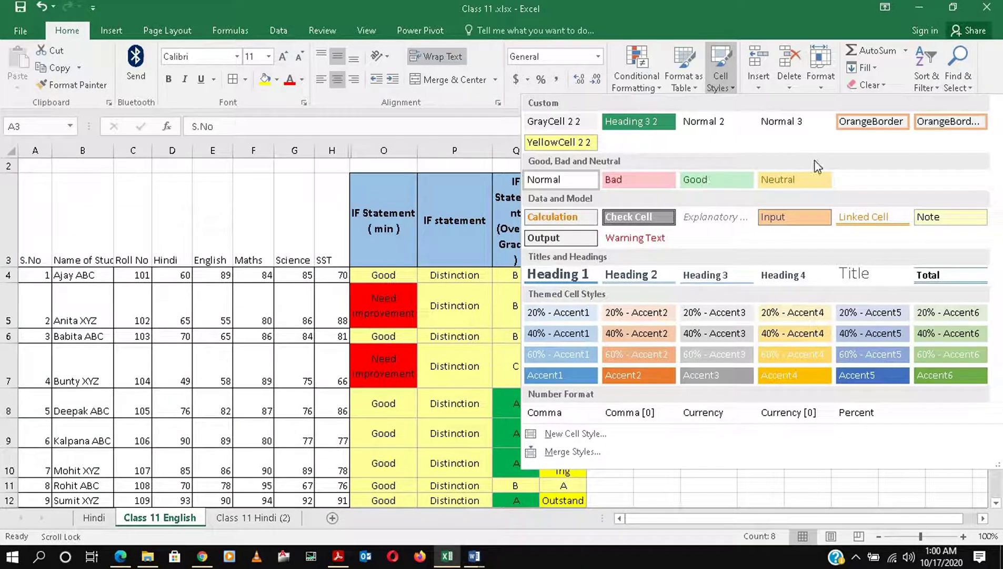
{"action": "left_click", "coordinate": [682, 493]}
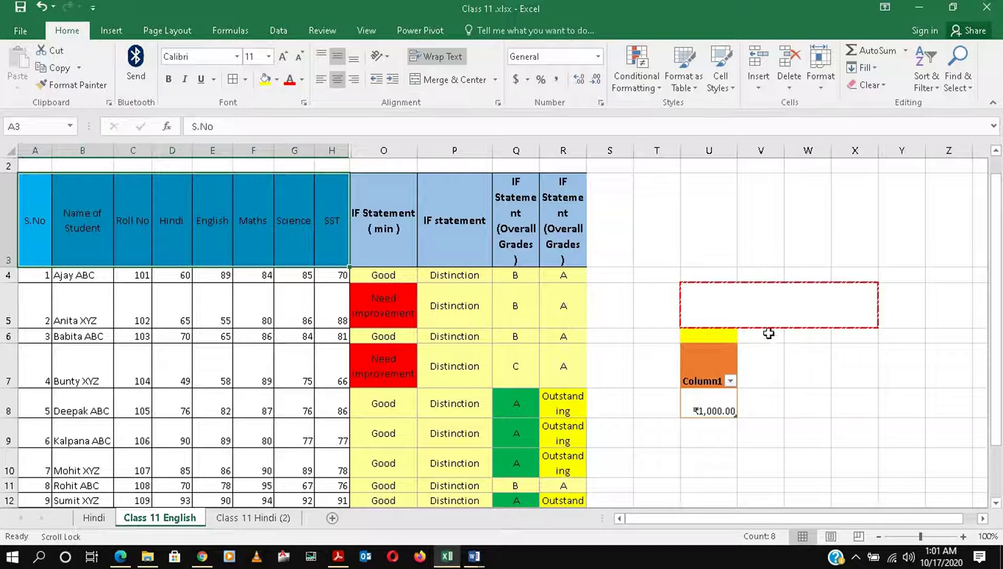
- Insert a cell at U6, shifting the existing cells down
{"action": "left_click", "coordinate": [716, 335]}
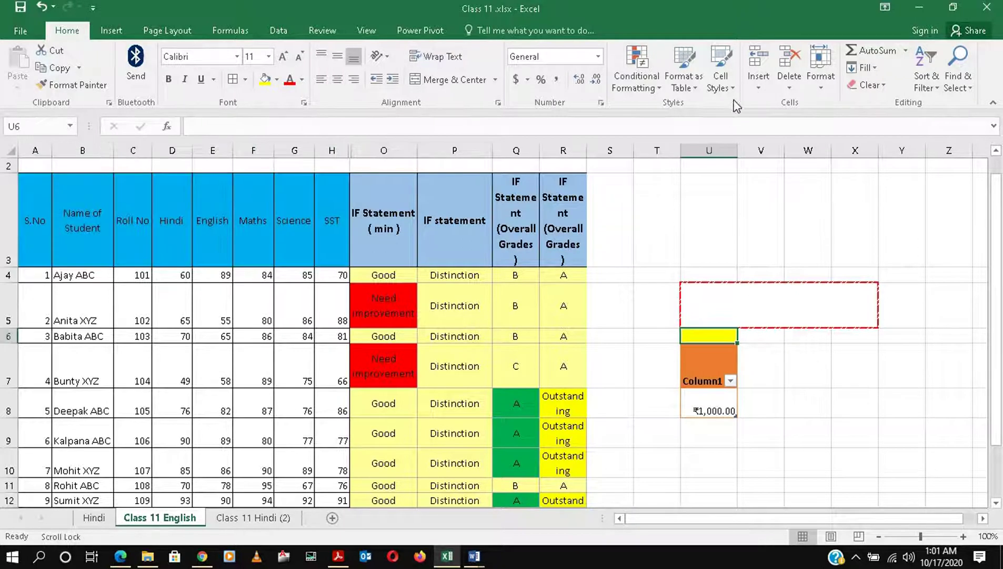
{"action": "left_click", "coordinate": [759, 84]}
{"action": "left_click", "coordinate": [777, 105]}
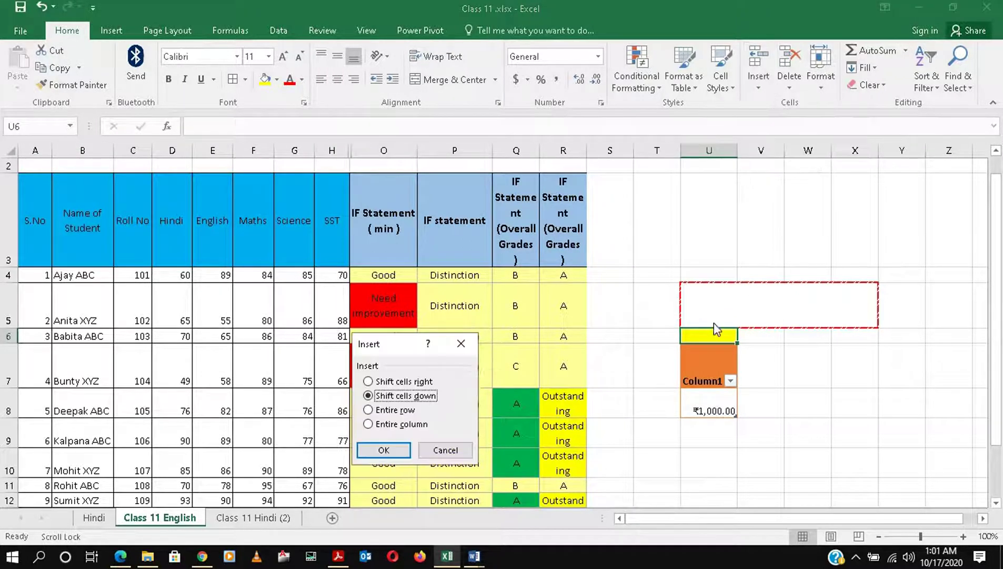
{"action": "left_click", "coordinate": [384, 450]}
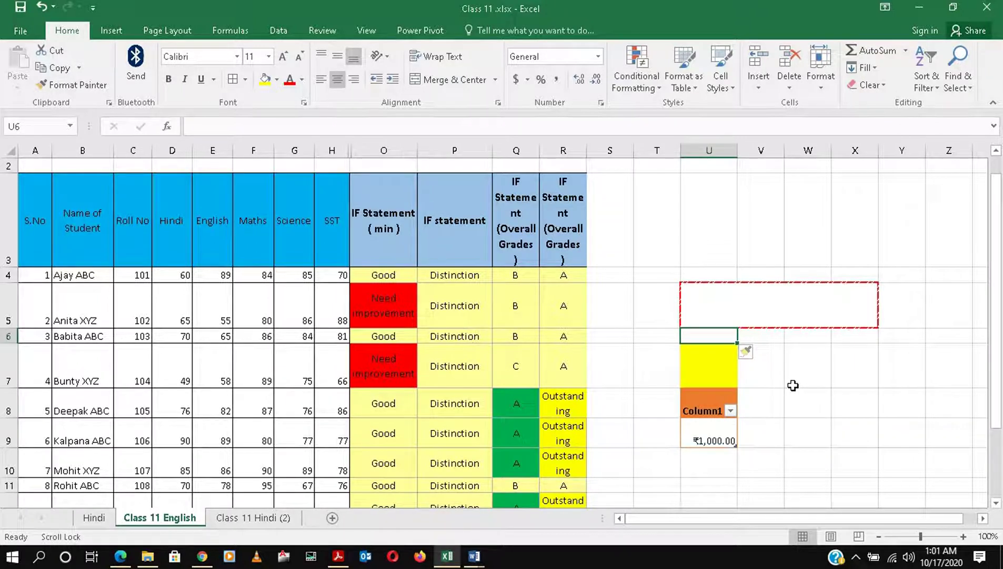
- Delete the newly inserted blank cell U6, shifting the cells below it up
{"action": "left_click", "coordinate": [758, 87]}
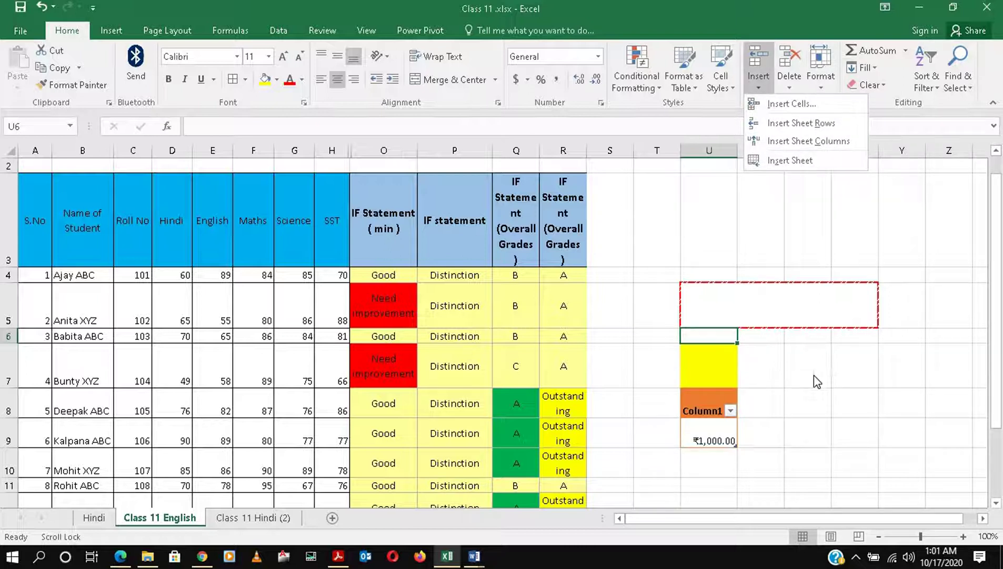
{"action": "left_click", "coordinate": [791, 89]}
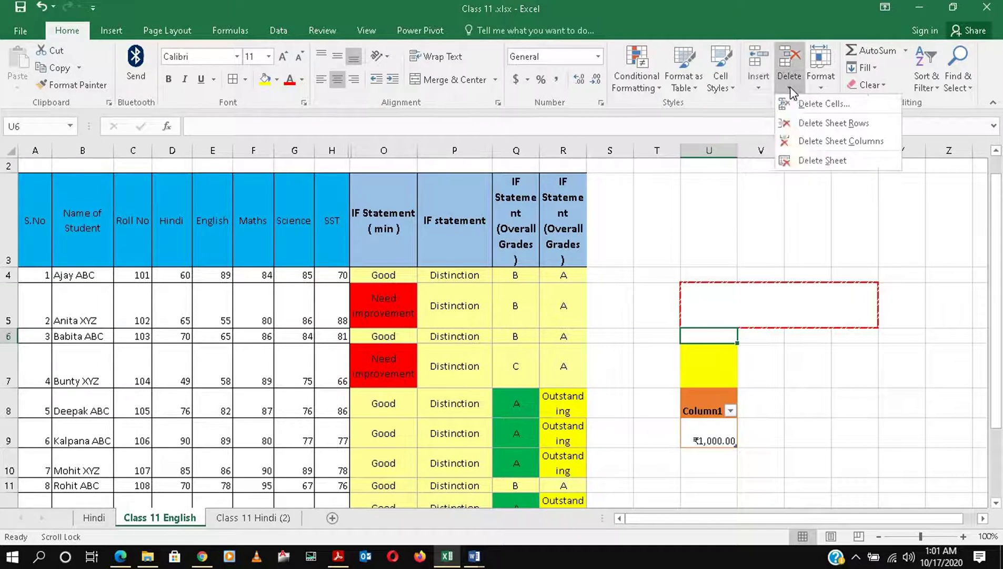
{"action": "left_click", "coordinate": [813, 106]}
{"action": "left_click", "coordinate": [384, 450]}
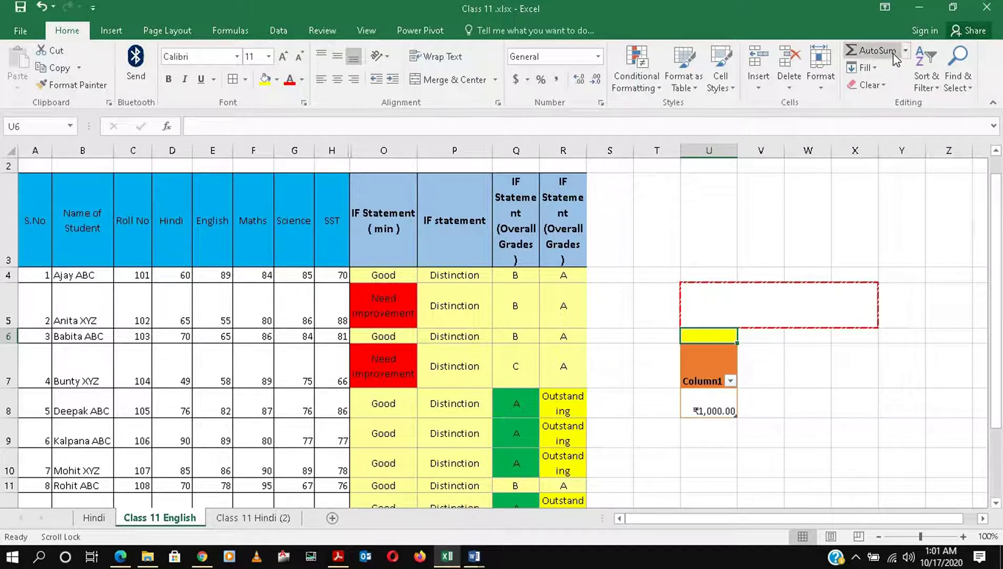
{"action": "left_click", "coordinate": [936, 88]}
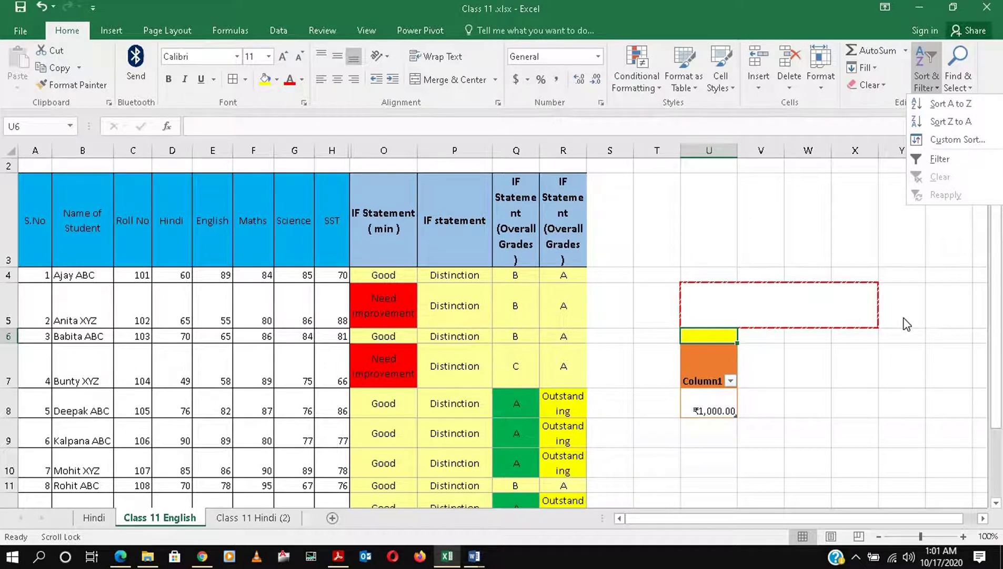
{"action": "left_click", "coordinate": [848, 343]}
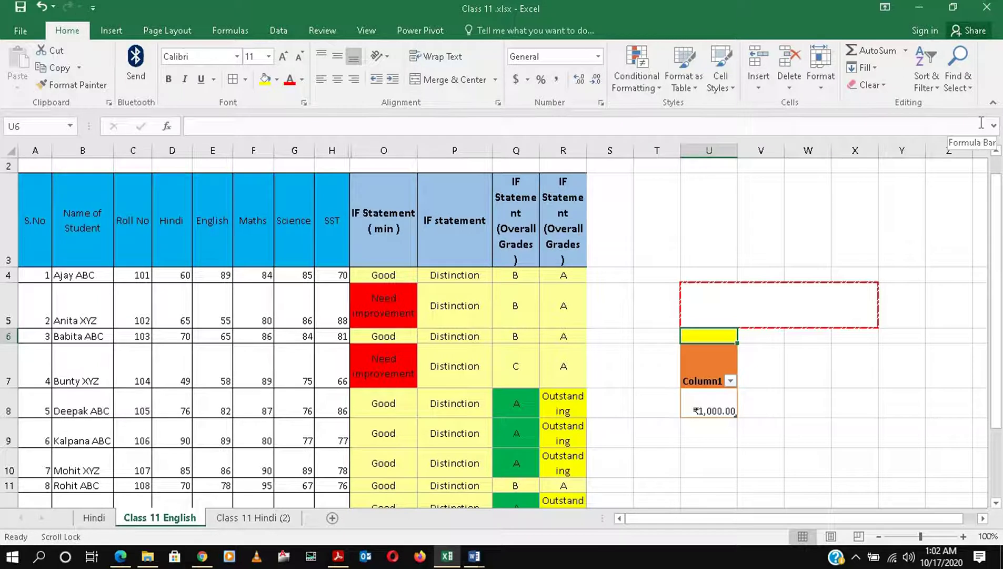
- Search the sheet for the value 89 and step through the matching cells
{"action": "left_click", "coordinate": [963, 78]}
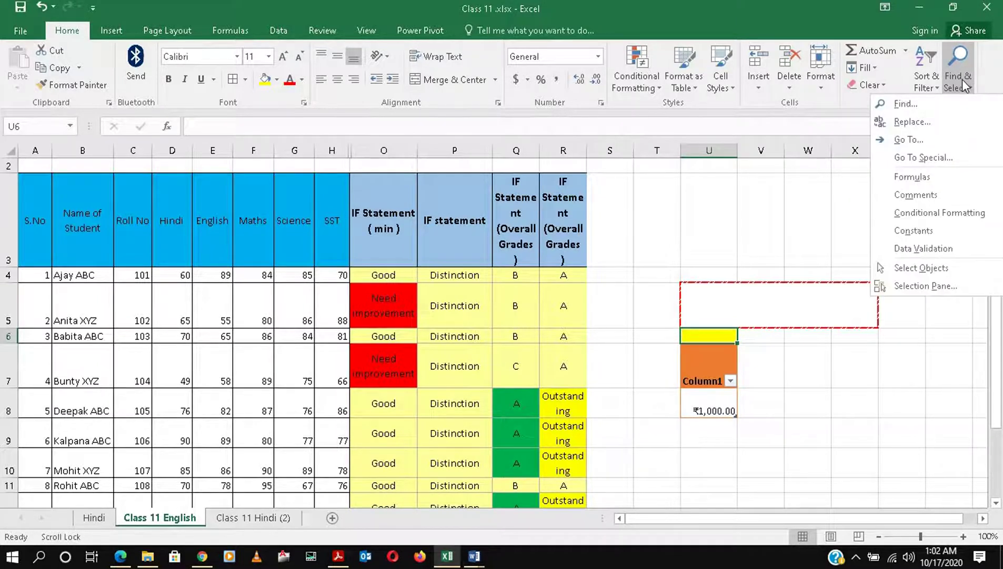
{"action": "left_click", "coordinate": [906, 104]}
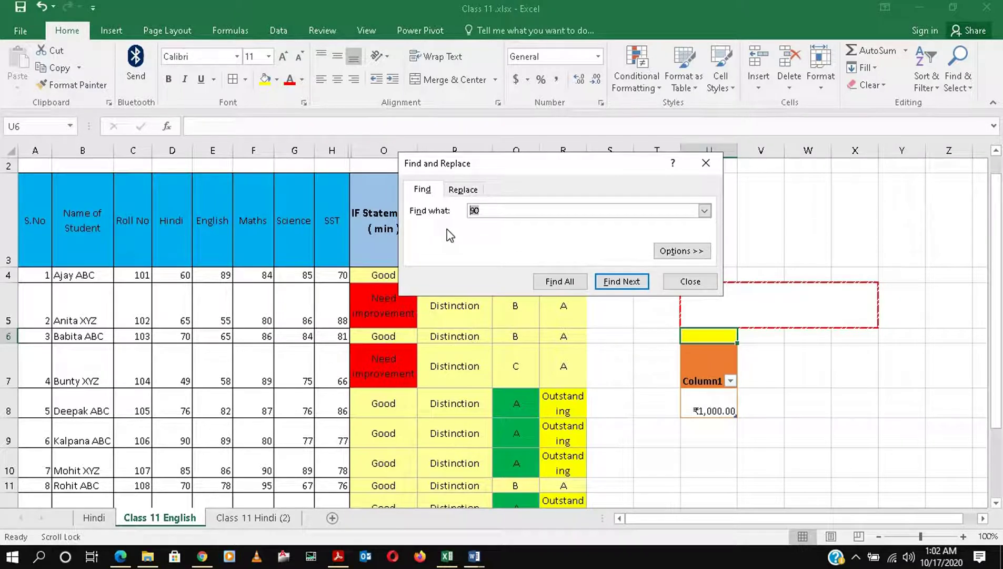
{"action": "type", "text": "89"}
{"action": "left_click", "coordinate": [619, 282]}
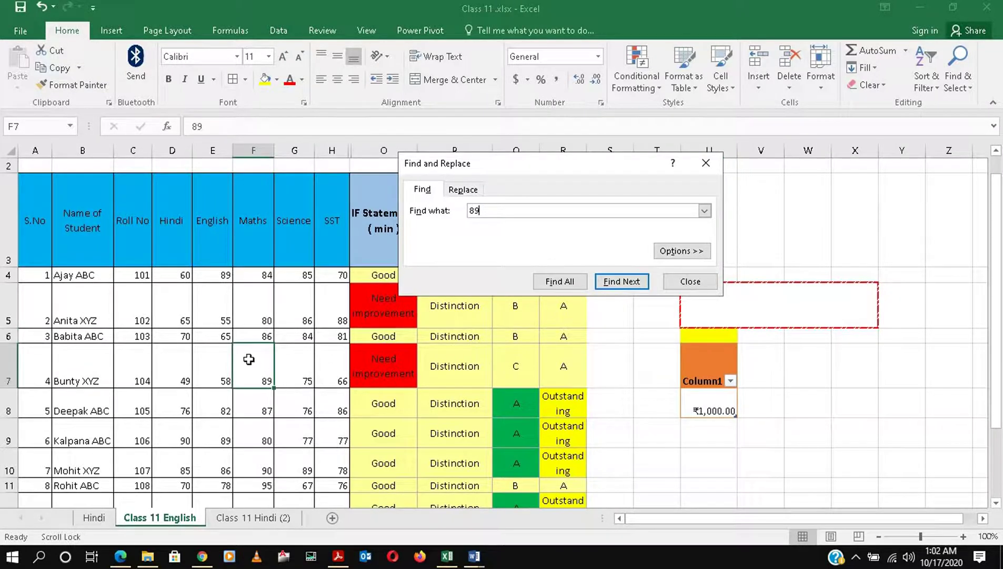
{"action": "left_click", "coordinate": [626, 285]}
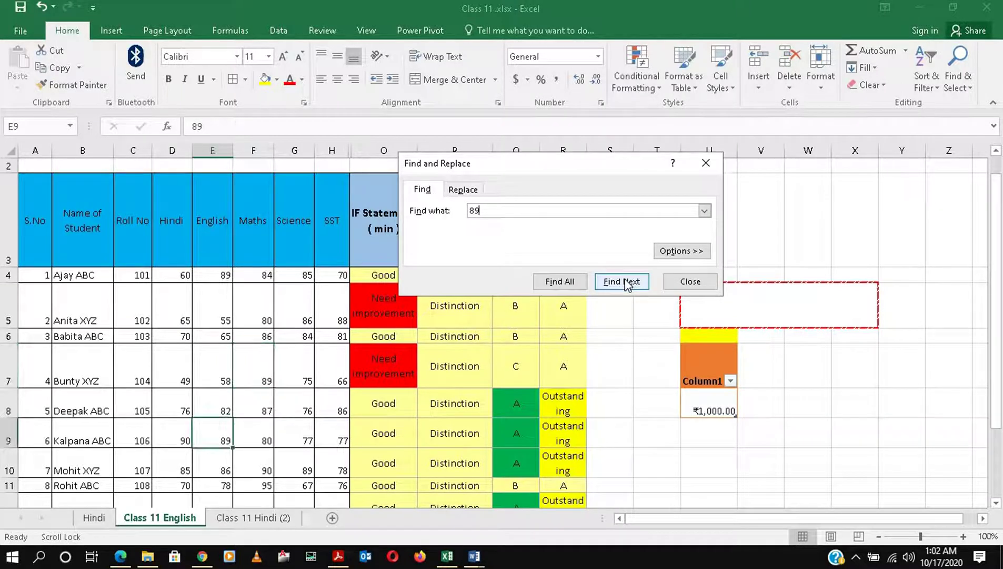
{"action": "left_click", "coordinate": [626, 284]}
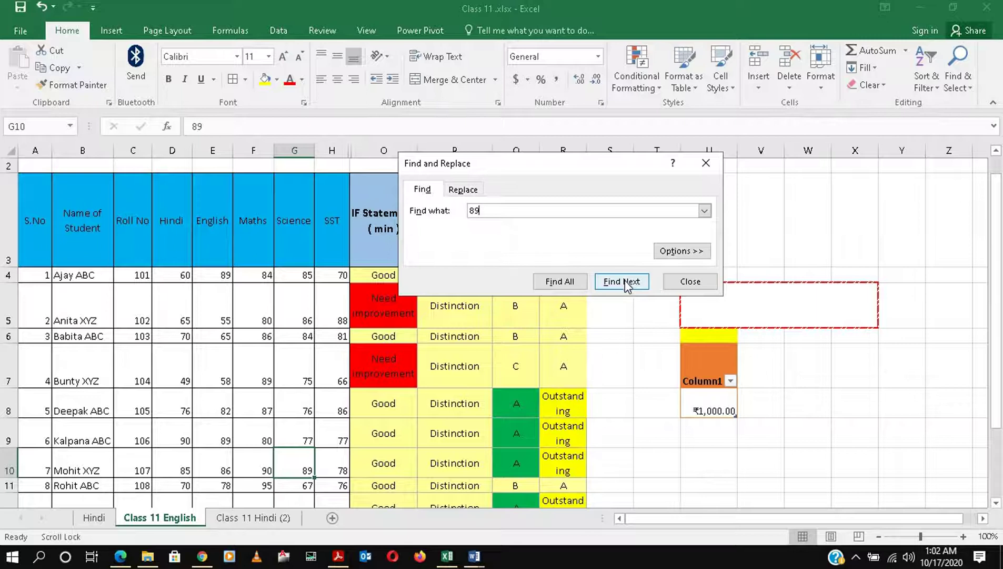
- Replace every occurrence of 89 in the sheet with 85
{"action": "left_click", "coordinate": [473, 188]}
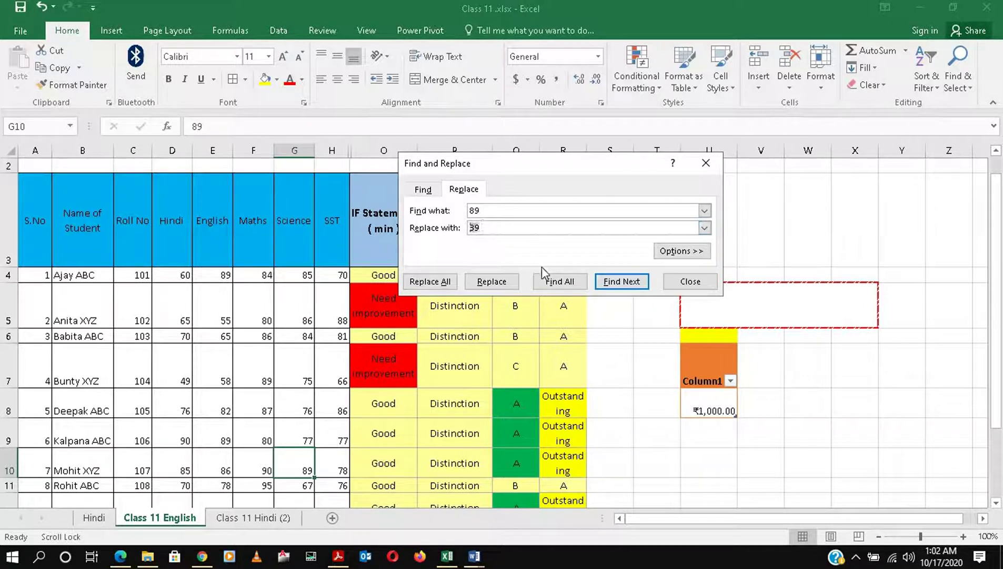
{"action": "type", "text": "85"}
{"action": "left_click", "coordinate": [428, 282]}
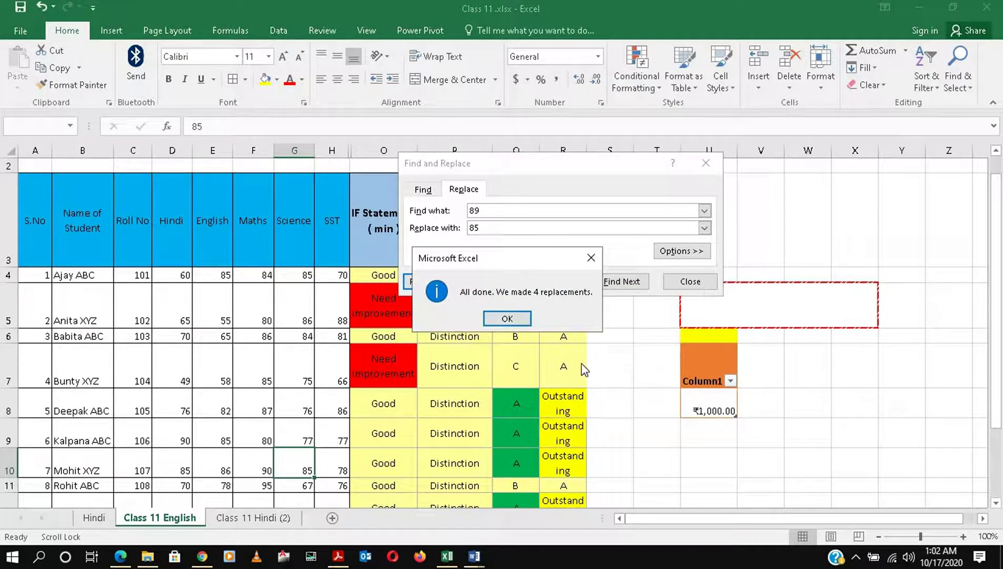
{"action": "left_click", "coordinate": [508, 318]}
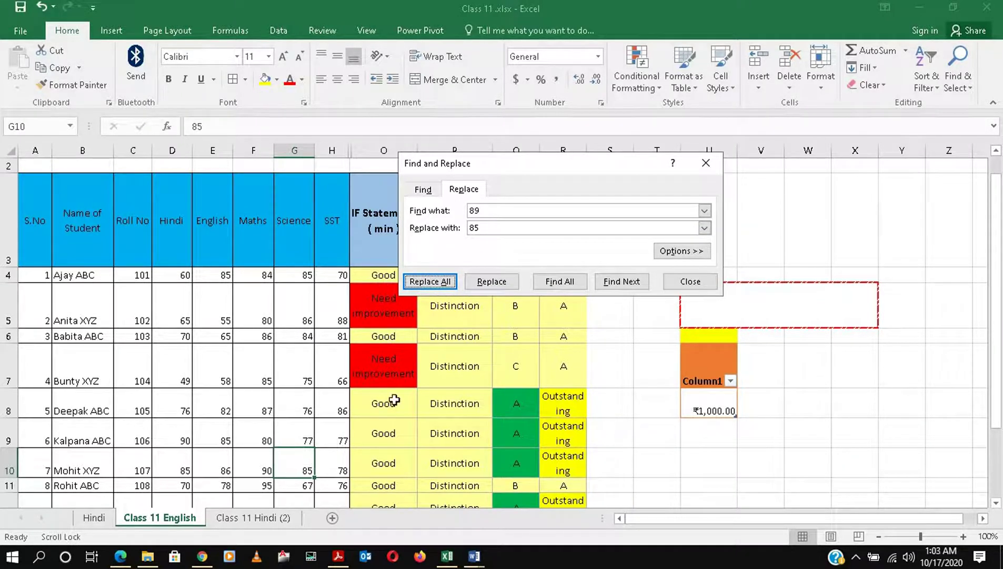
{"action": "left_click", "coordinate": [687, 286]}
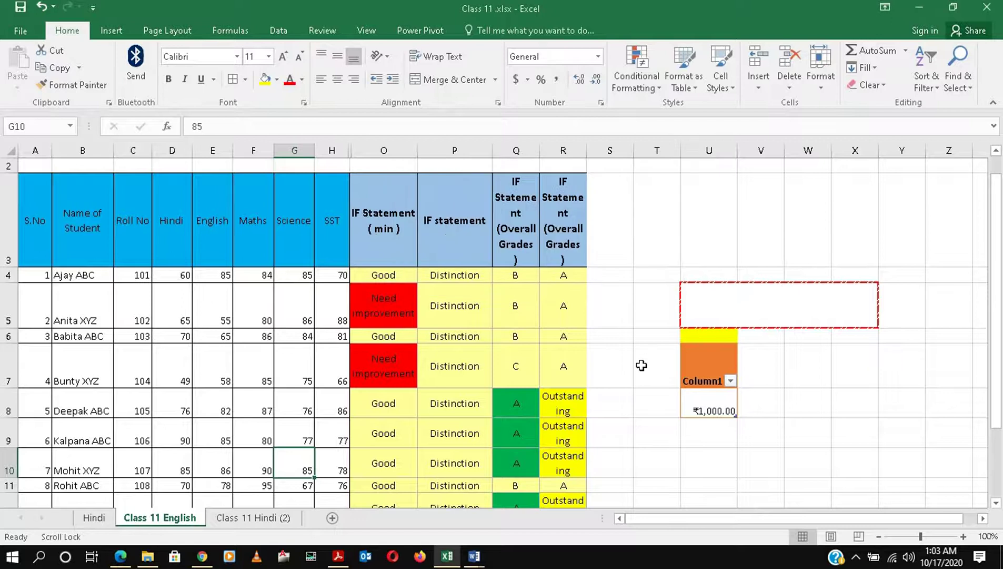
- Undo the replacement of the marks and select the empty cell Y8
{"action": "key", "text": "ctrl+z"}
{"action": "left_click", "coordinate": [902, 402]}
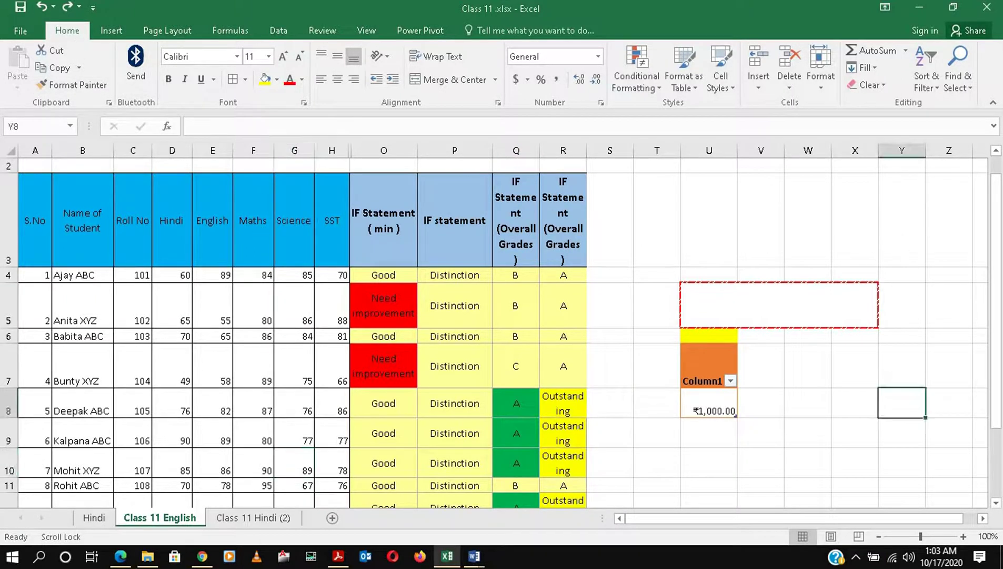
- Minimize the workbook window to show the desktop
{"action": "left_click", "coordinate": [919, 8]}
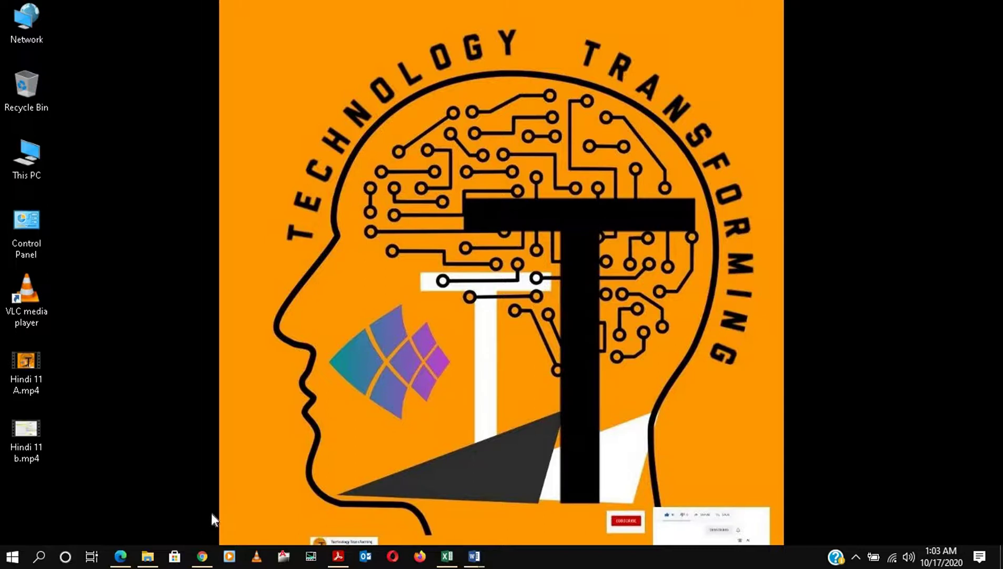